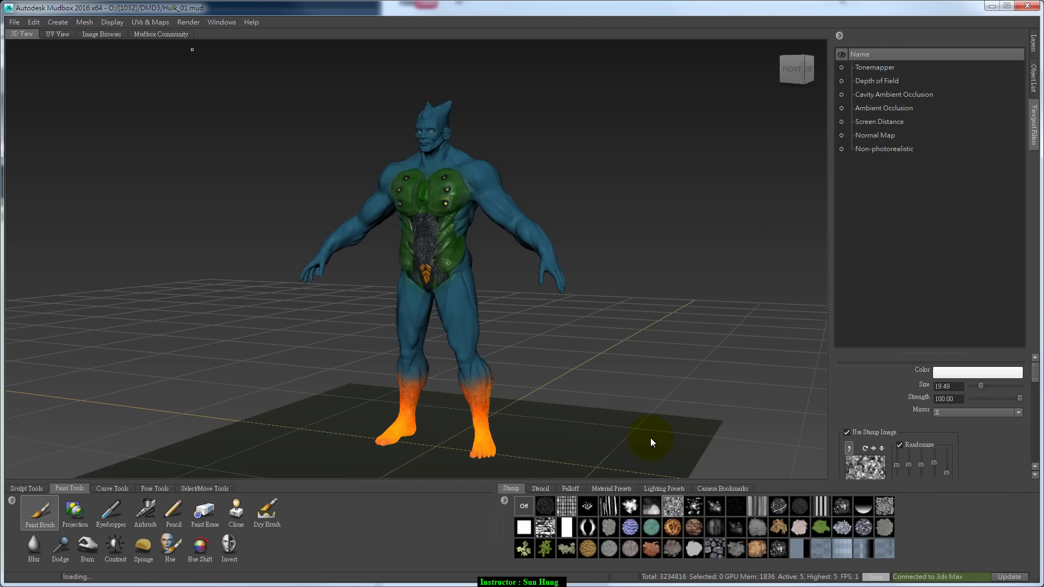
Select the ground plane under the character and scale it to 2 on all three axes
mouse_move(625, 370)
alt+mouse_down()
mouse_move(707, 378)
mouse_move(636, 384)
mouse_move(654, 400)
mouse_move(652, 435)
alt+mouse_up()
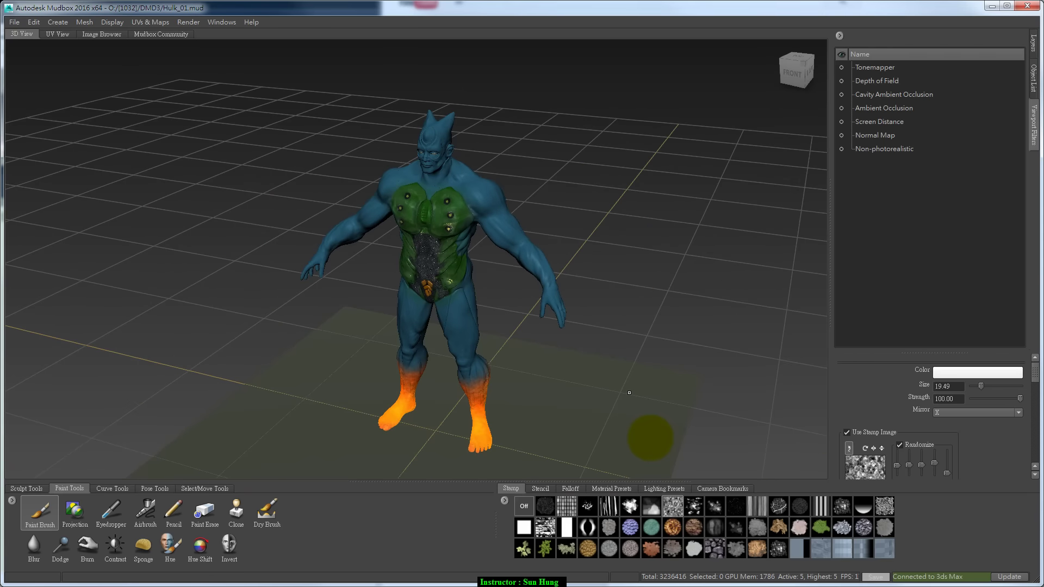
click(653, 442)
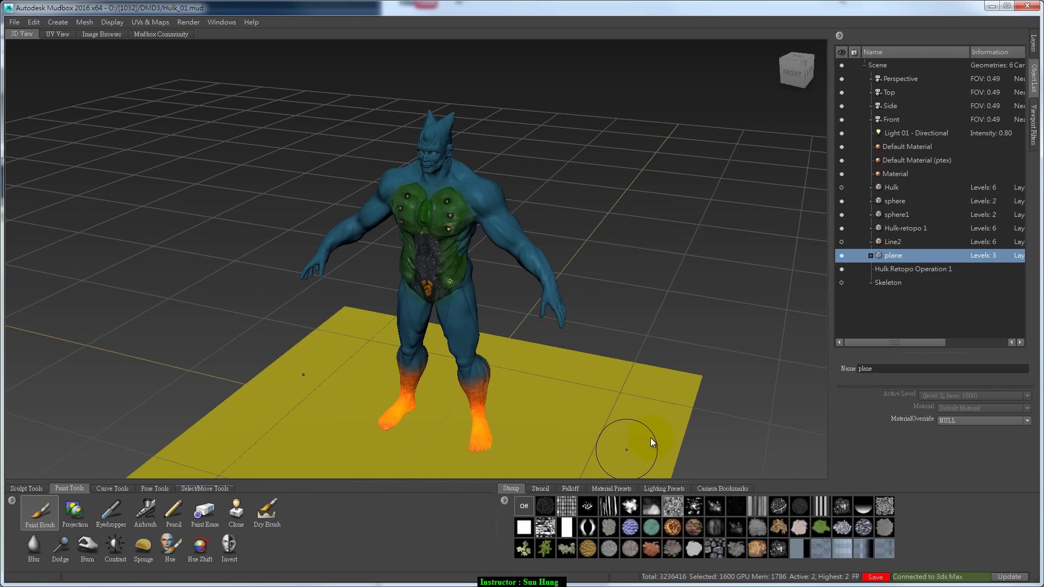
key(r)
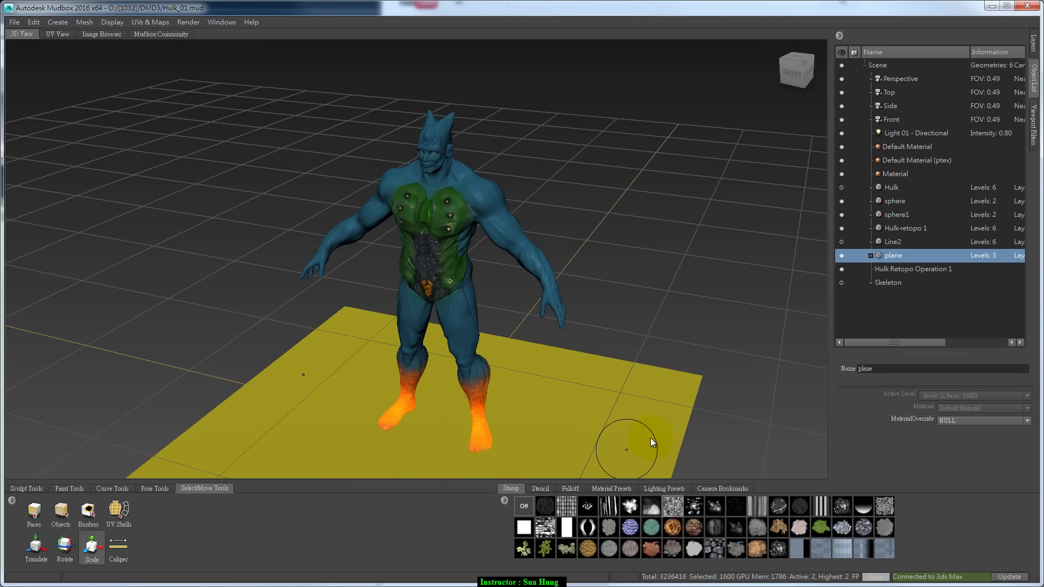
click(653, 442)
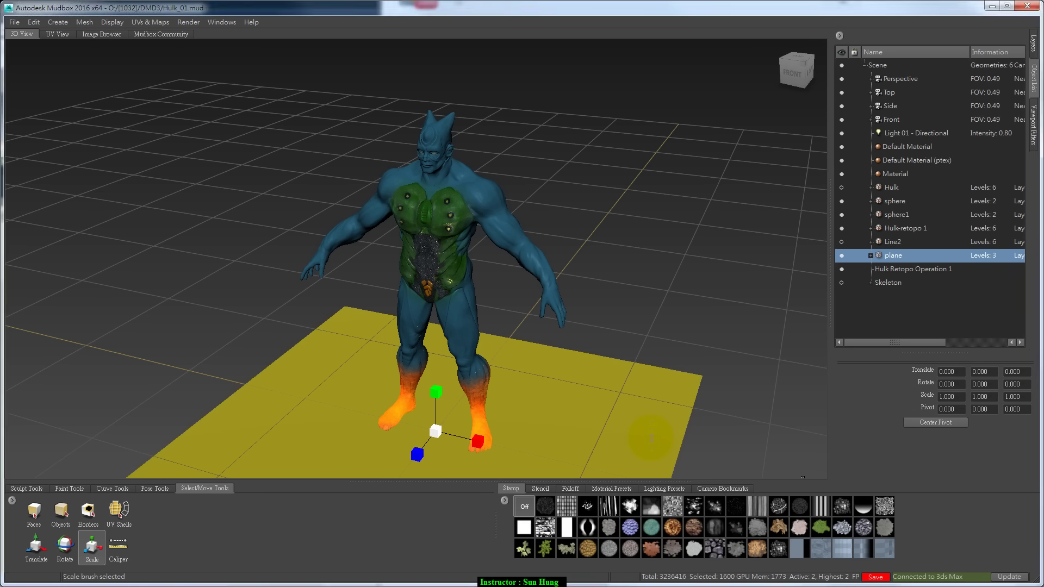
key(Tab)
text(2)
key(Tab)
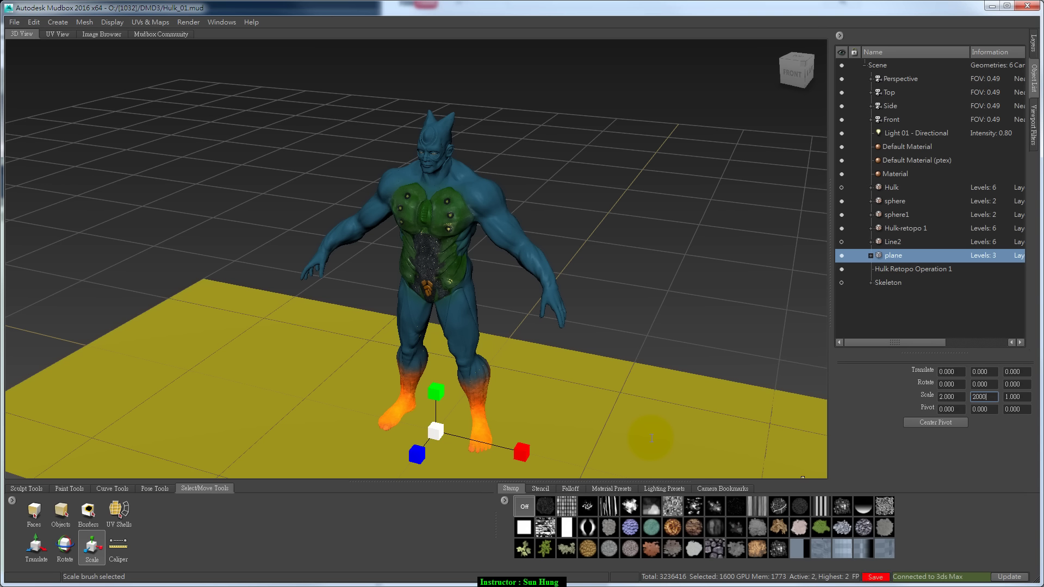
text(2)
key(Tab)
text(2)
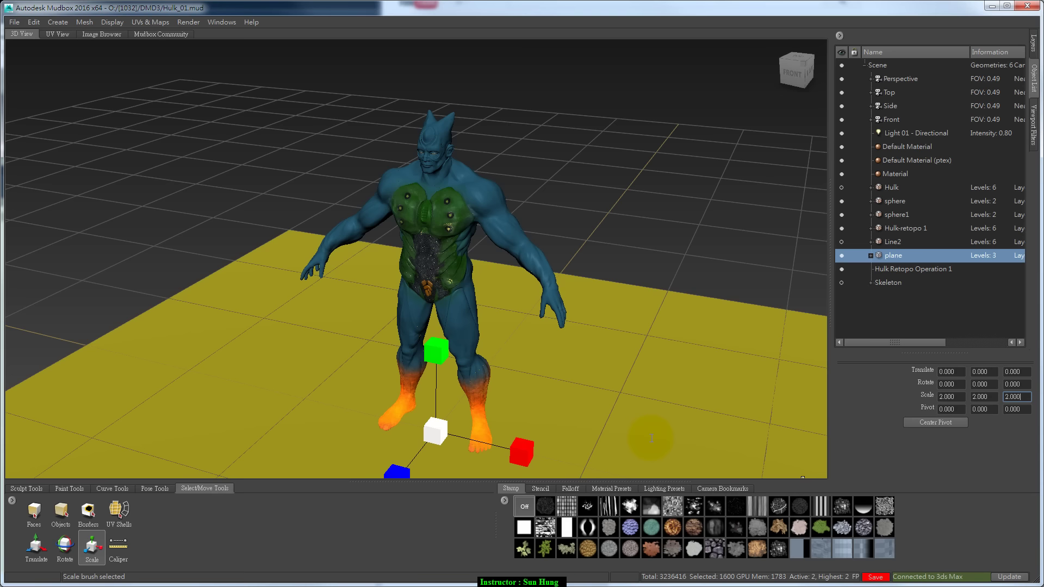
key(Return)
Deselect the enlarged ground plane
alt+drag(696, 368, 667, 331)
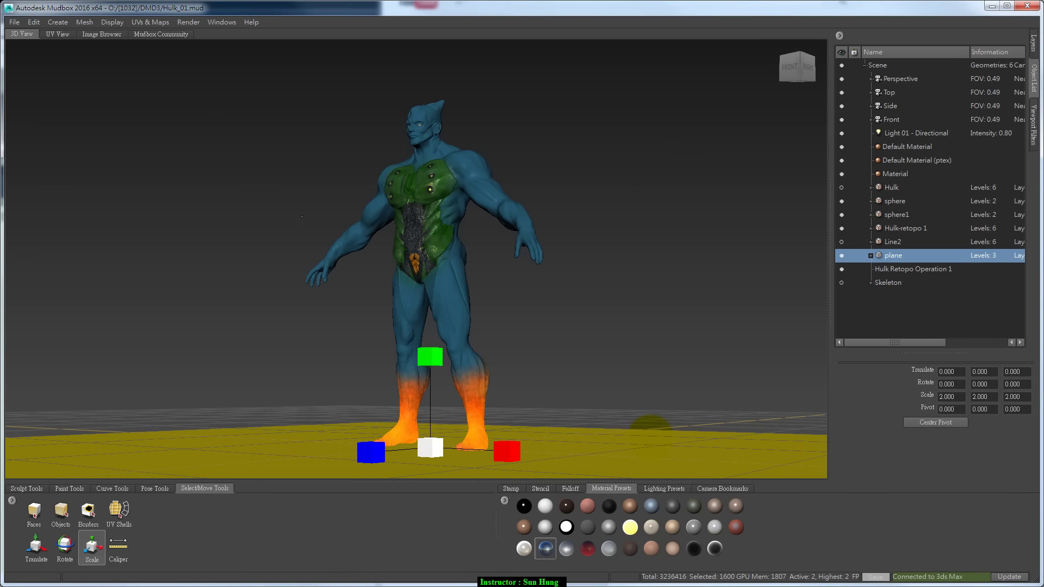
alt+drag(309, 296, 301, 229)
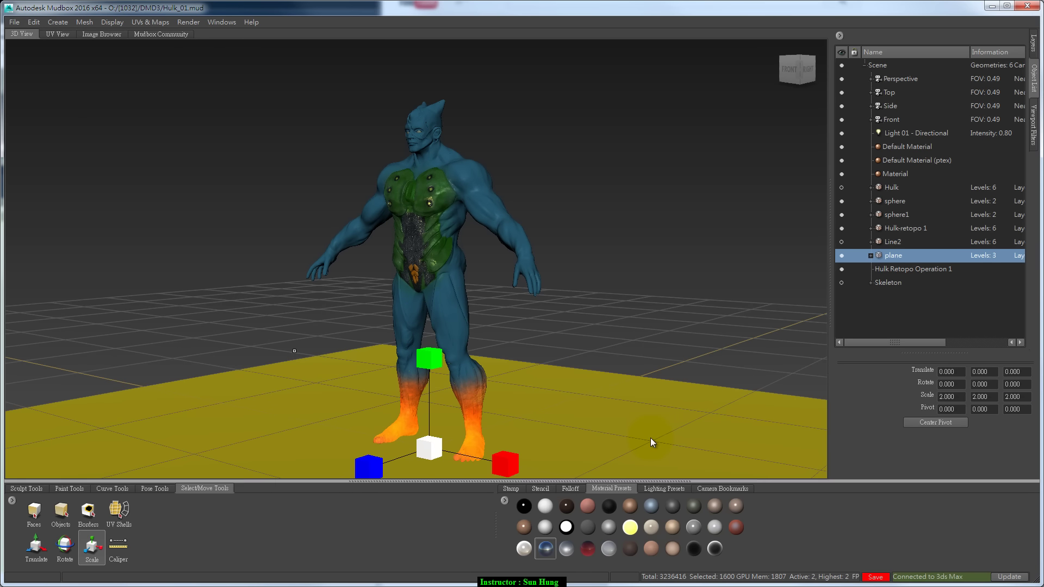
key(ctrl+3)
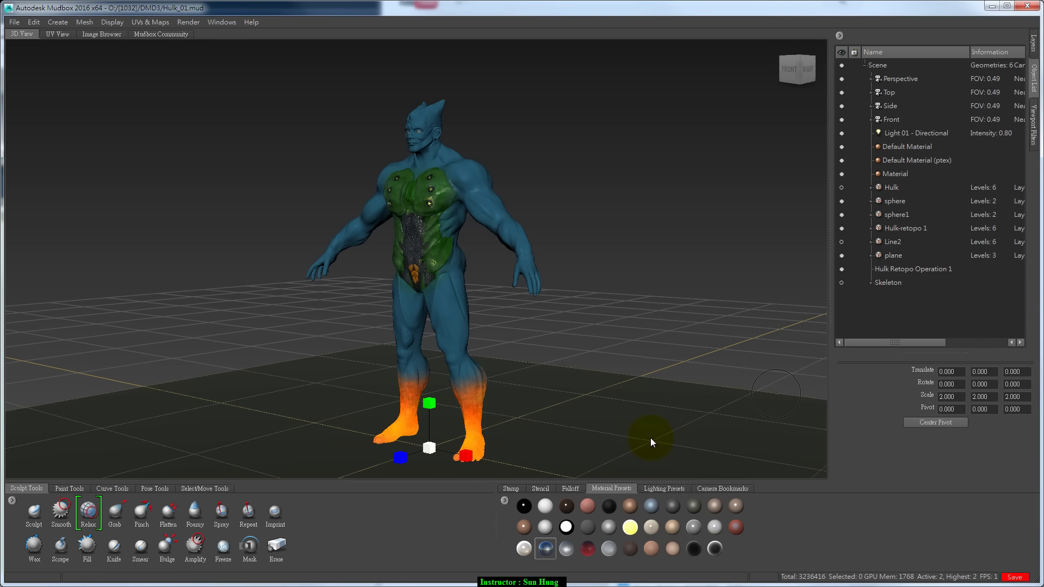
alt+drag(651, 437, 651, 438)
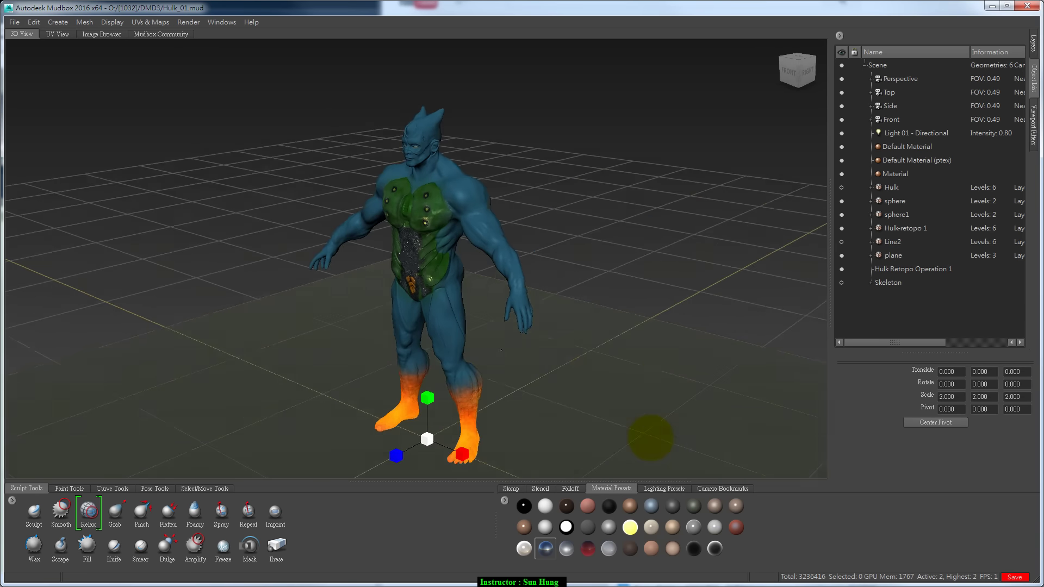
Turn on cast shadows for Light 01 - Directional and set its depth map resolution to 1024 x 1024
alt+middle_drag(651, 438, 652, 443)
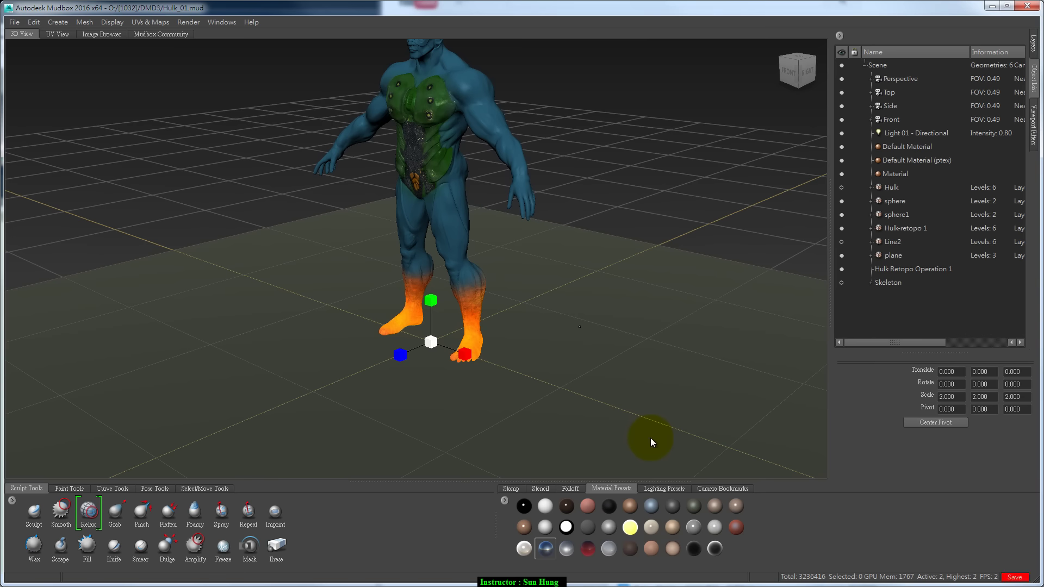
click(915, 133)
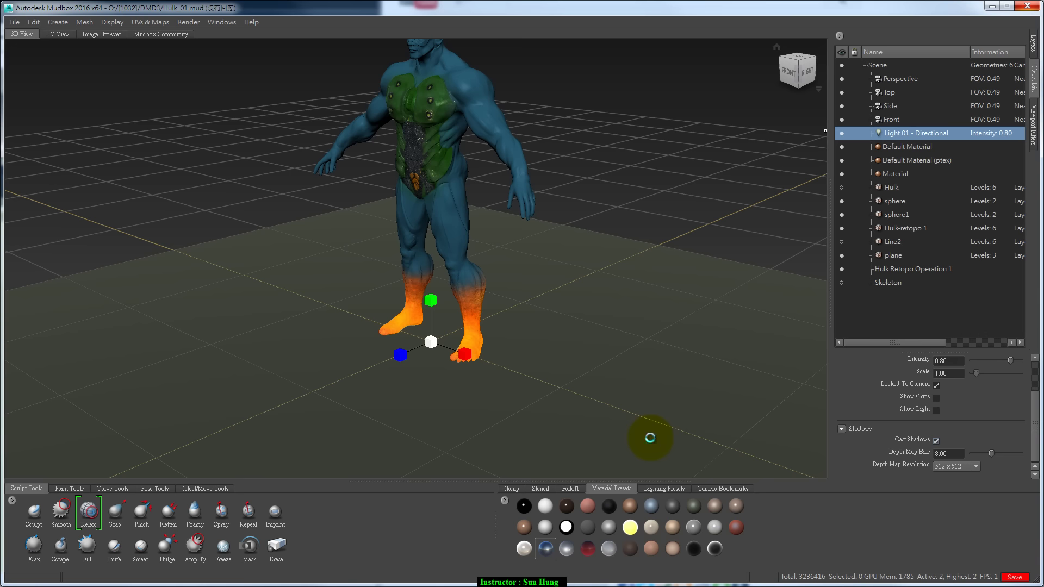
key(Down)
key(Down)
key(Down)
key(Down)
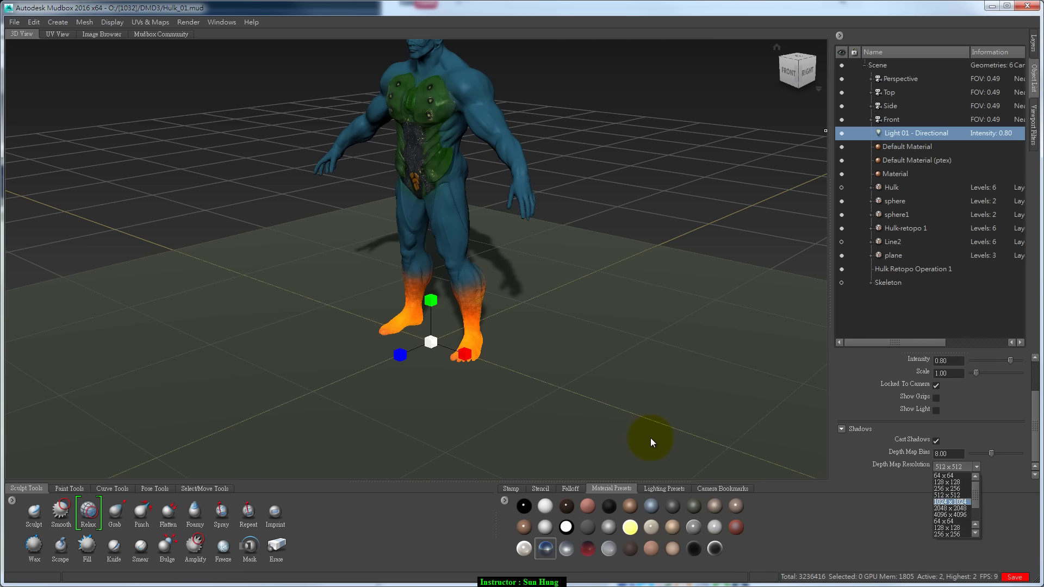
key(Return)
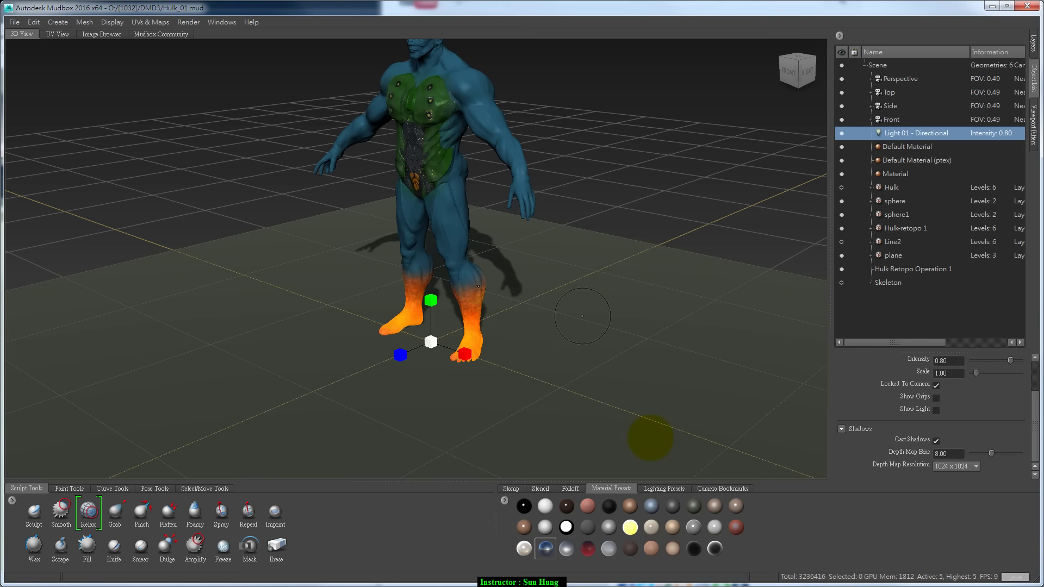
Hide the grid in the 3D view
mouse_move(583, 316)
alt+mouse_down()
mouse_move(571, 357)
mouse_move(581, 341)
alt+mouse_up()
alt+drag(589, 382, 760, 420)
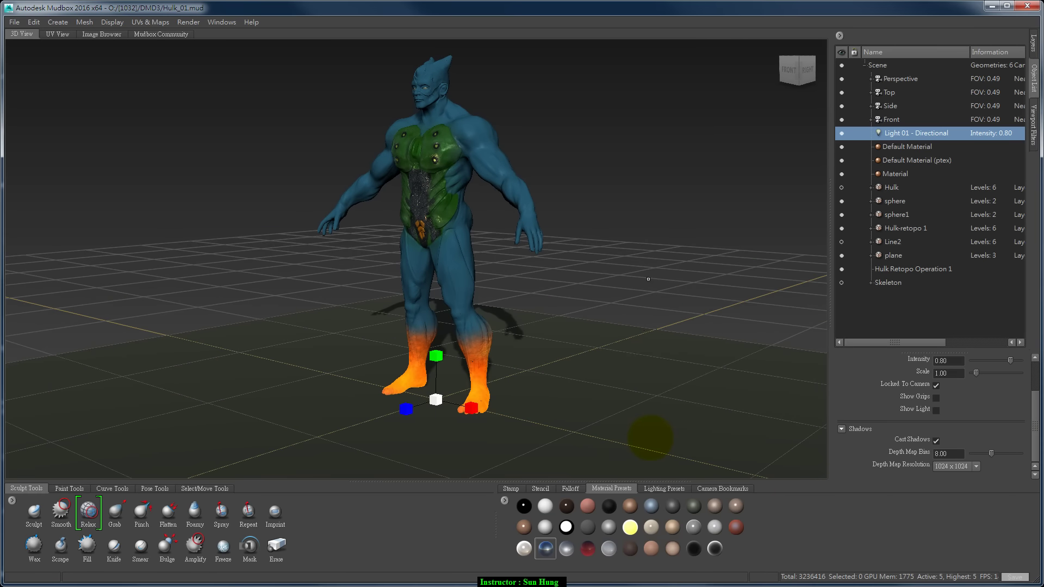
alt+drag(648, 279, 623, 267)
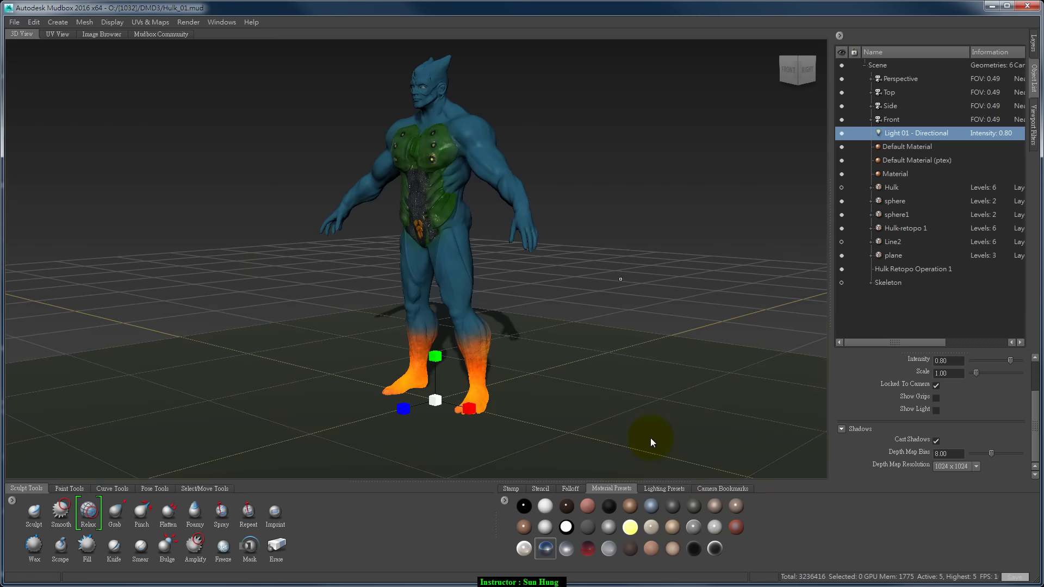
right_drag(621, 279, 614, 253)
alt+drag(621, 279, 671, 289)
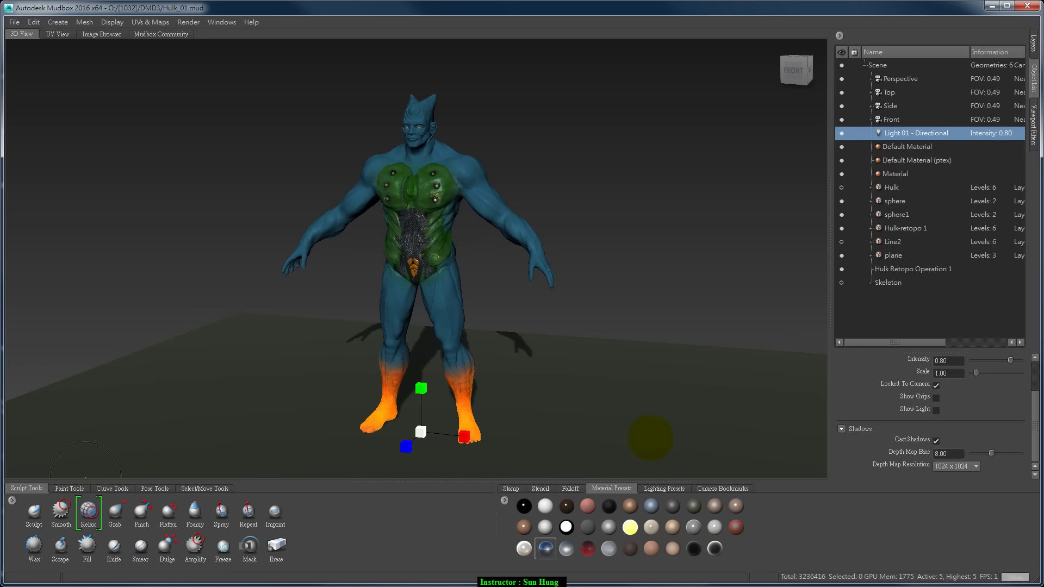
Deselect the light and switch to the Sculpt tool to remove the scale manipulator
click(143, 368)
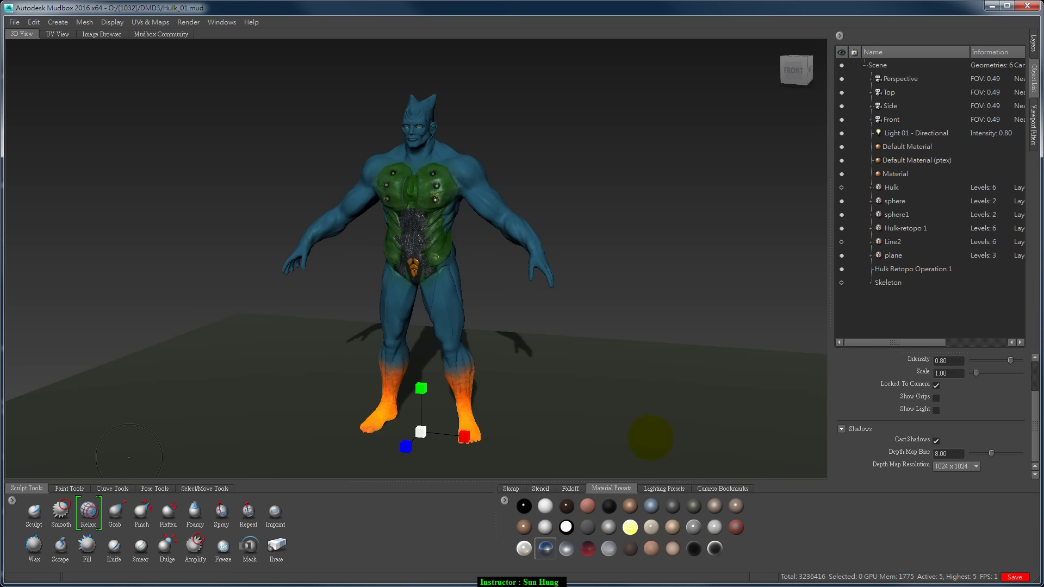
key(1)
click(652, 443)
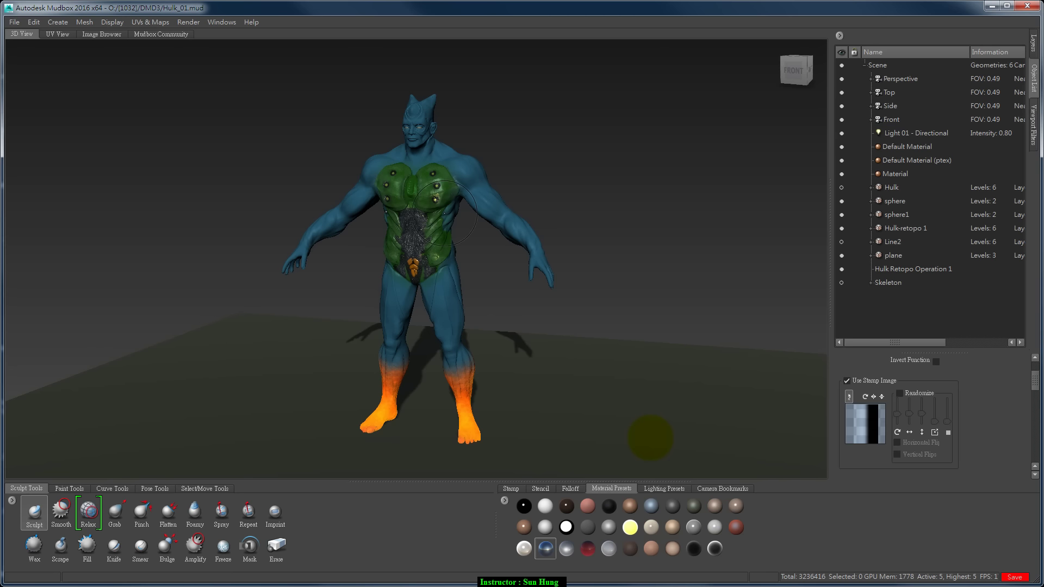
Examine the character's floor shadow, then its torso and head up close
mouse_move(691, 270)
alt+mouse_down()
mouse_move(704, 297)
mouse_move(699, 284)
alt+mouse_up()
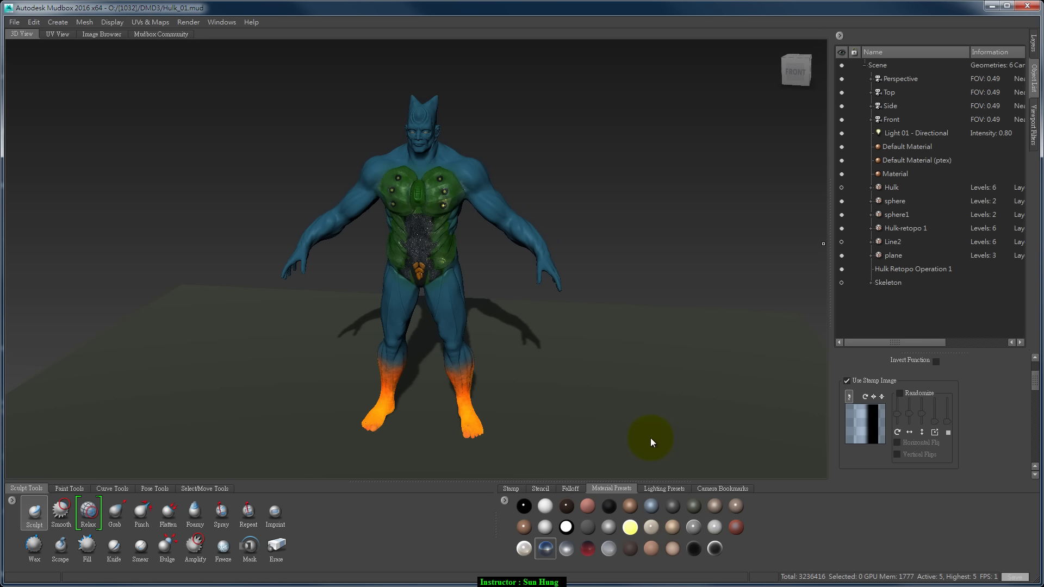
alt+drag(699, 222, 655, 209)
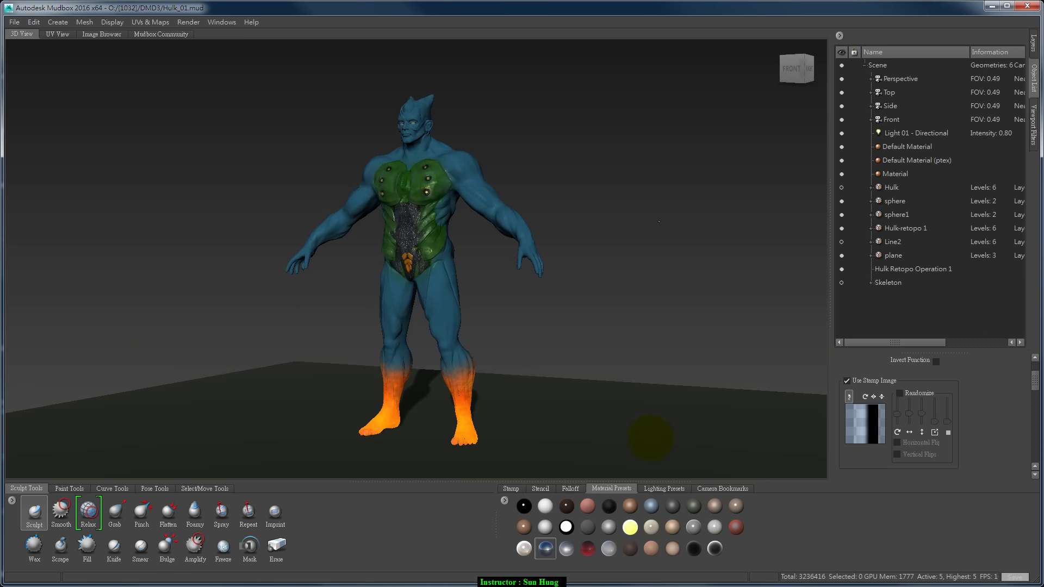
scroll(493, 218, up, 2)
scroll(492, 217, up, 2)
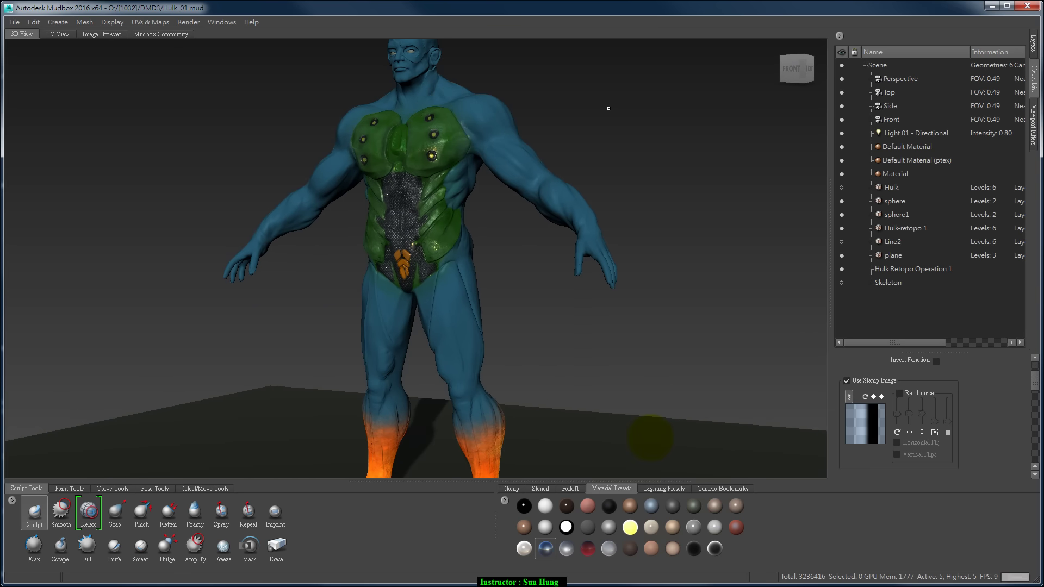
scroll(641, 126, up, 2)
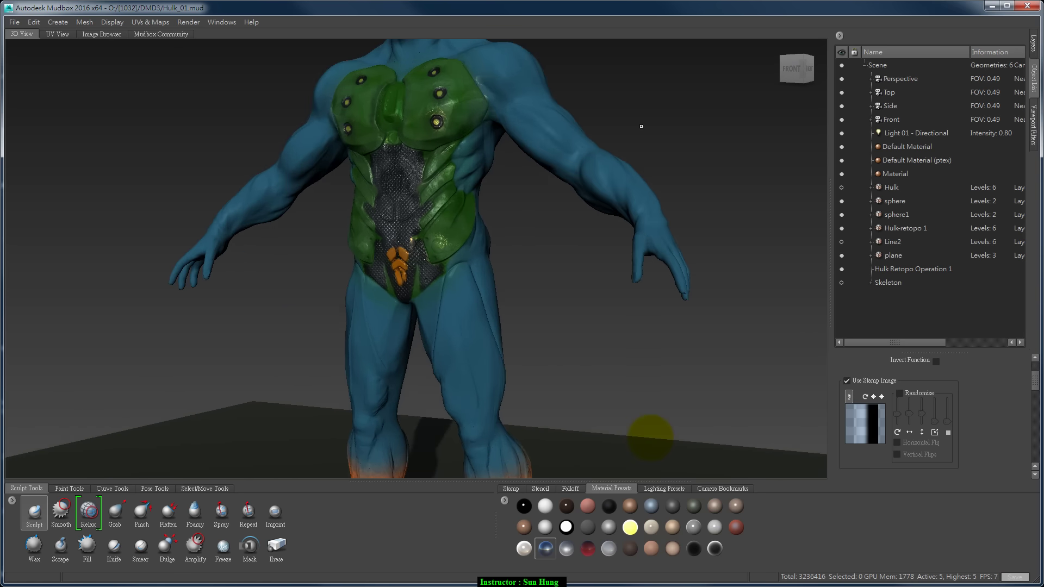
alt+middle_drag(650, 116, 652, 201)
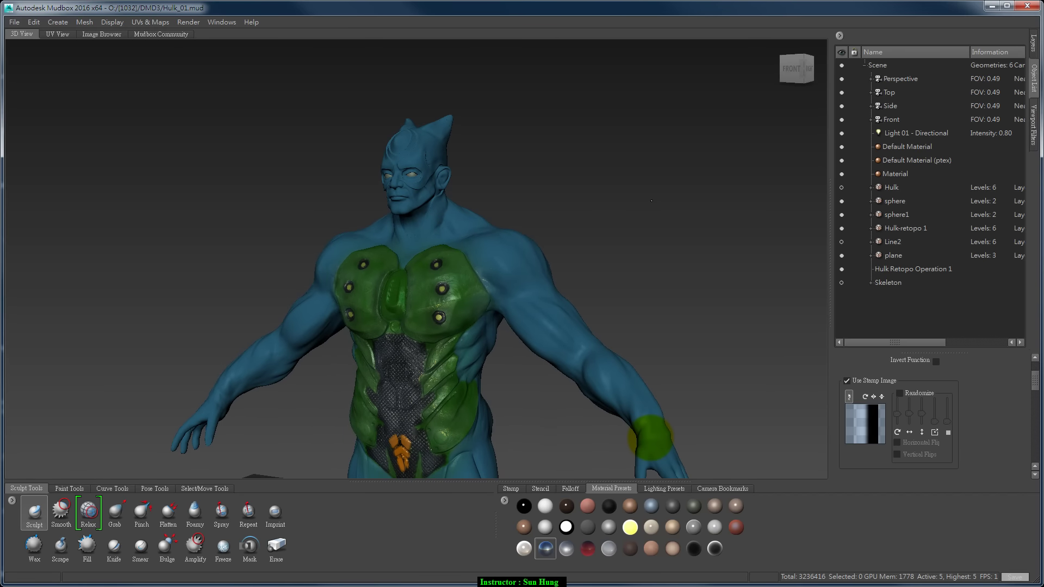
alt+drag(652, 200, 678, 232)
alt+middle_drag(678, 257, 693, 326)
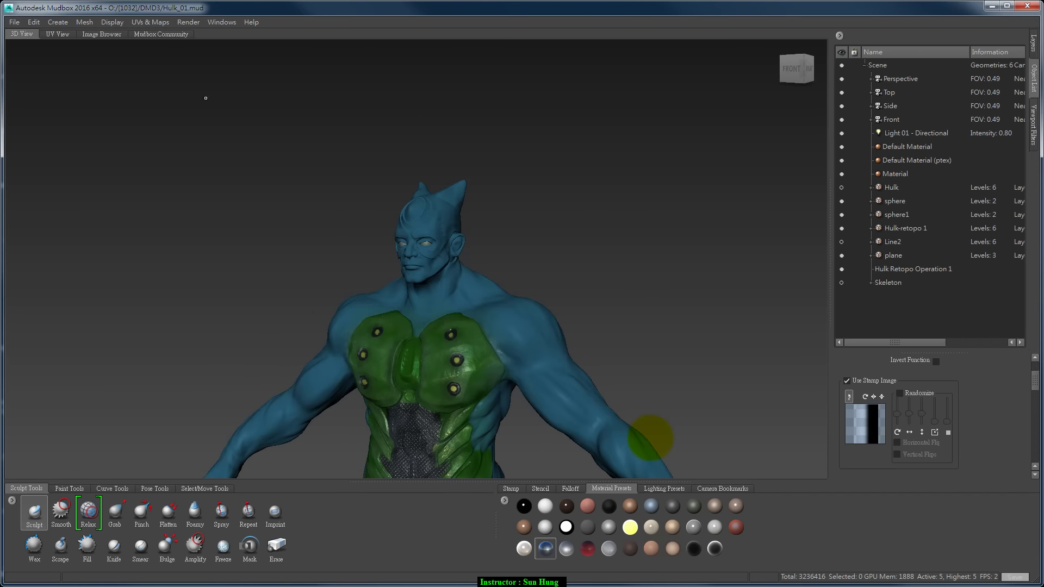
Open the Record Movie settings, choose the 720x480 NTSC size preset, and cancel without recording
click(188, 22)
key(Down)
key(Down)
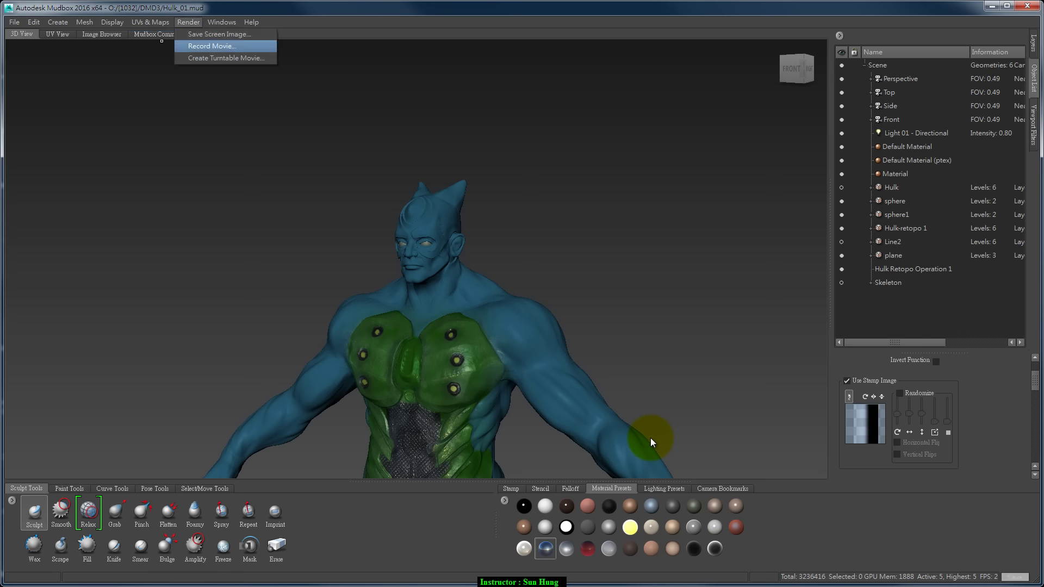
key(Return)
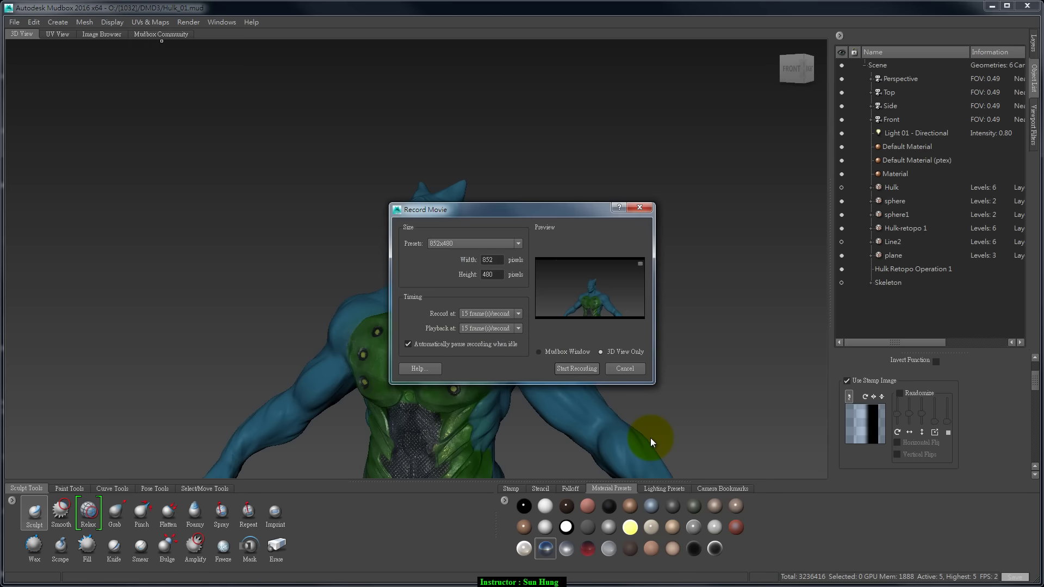
key(alt+Down)
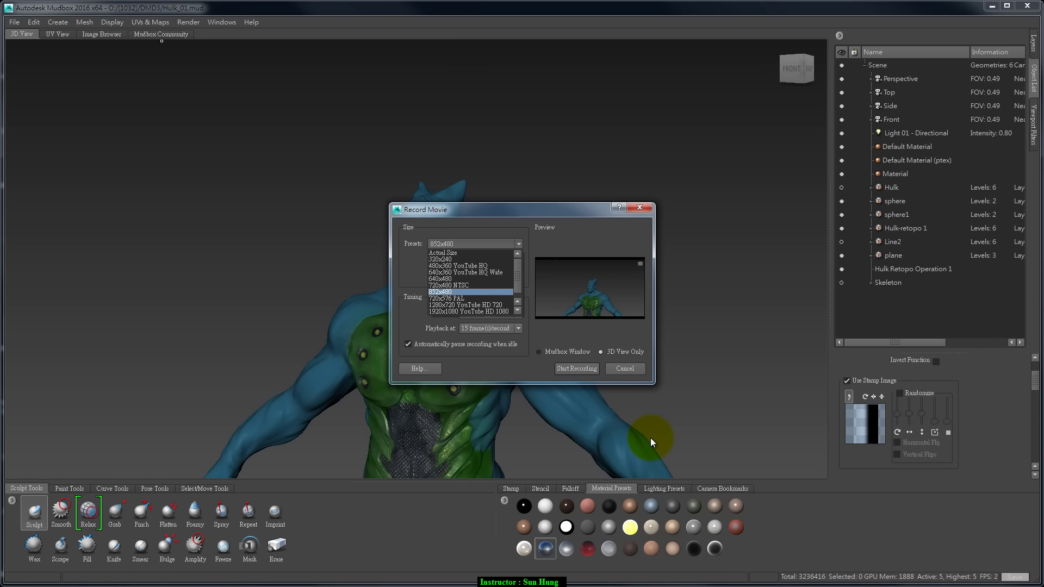
key(Up)
key(Up)
key(Up)
key(Down)
key(Down)
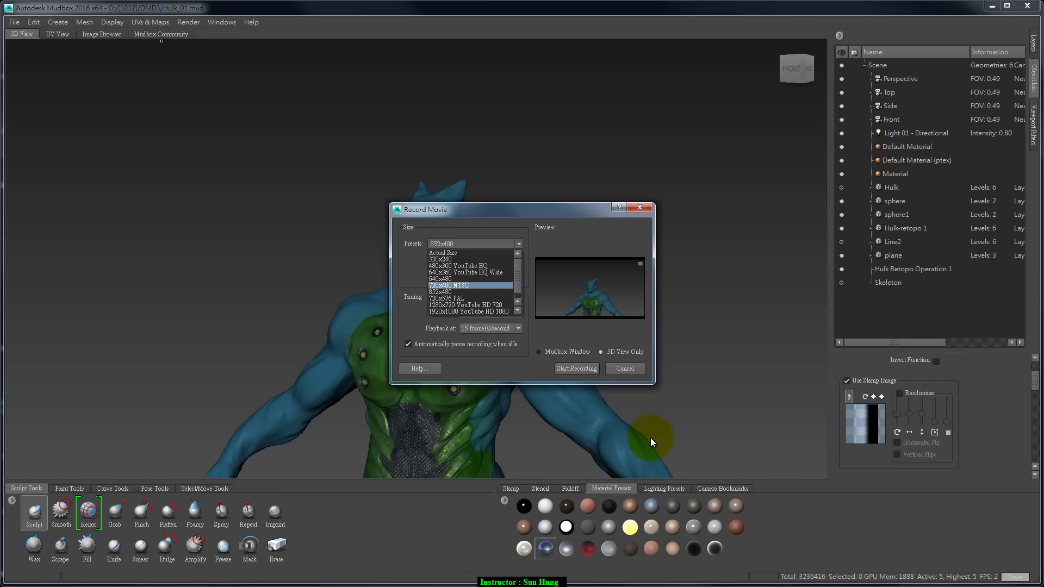
key(Return)
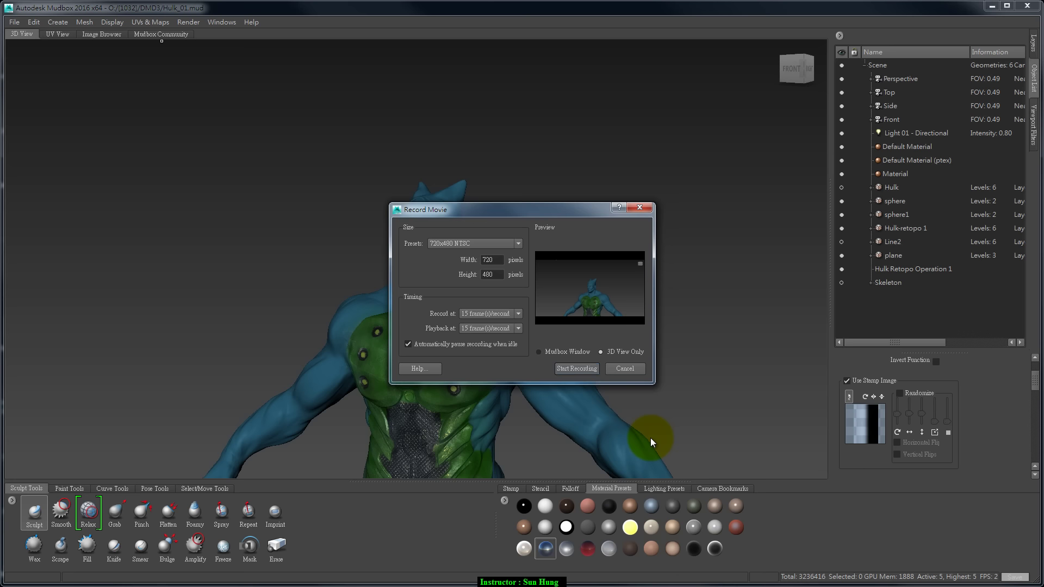
click(632, 370)
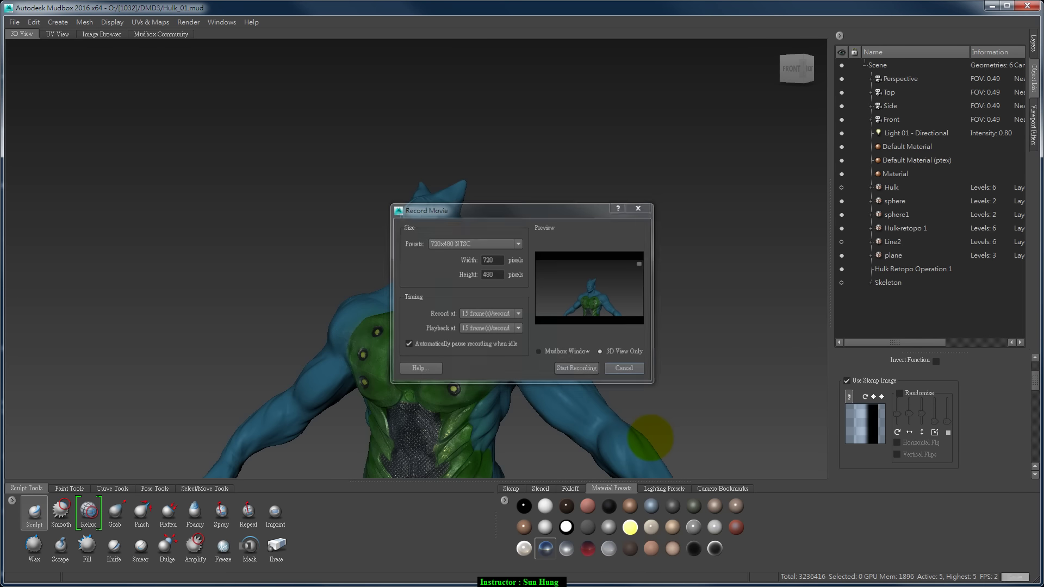
Open the viewport filter list and enable the Tonemapper filter for the character view
alt+middle_drag(610, 362, 602, 270)
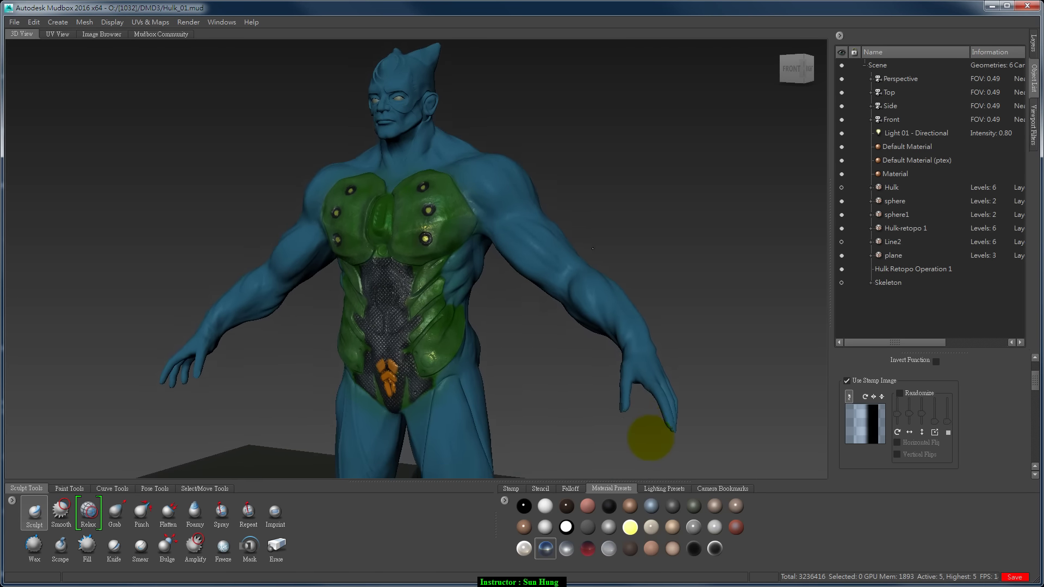
mouse_move(594, 257)
alt+mouse_down()
mouse_move(582, 353)
mouse_move(585, 329)
alt+mouse_up()
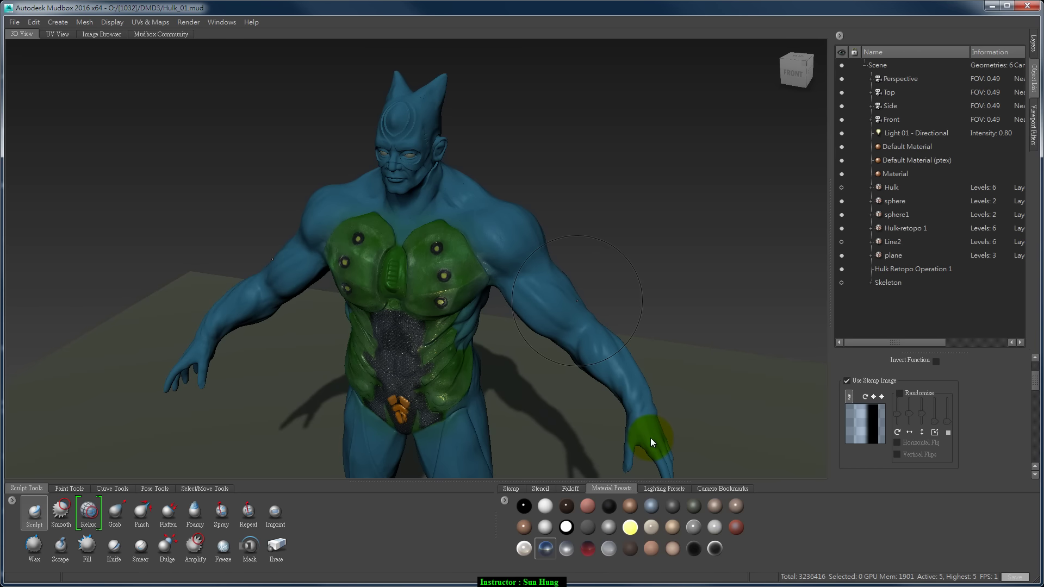
click(1034, 125)
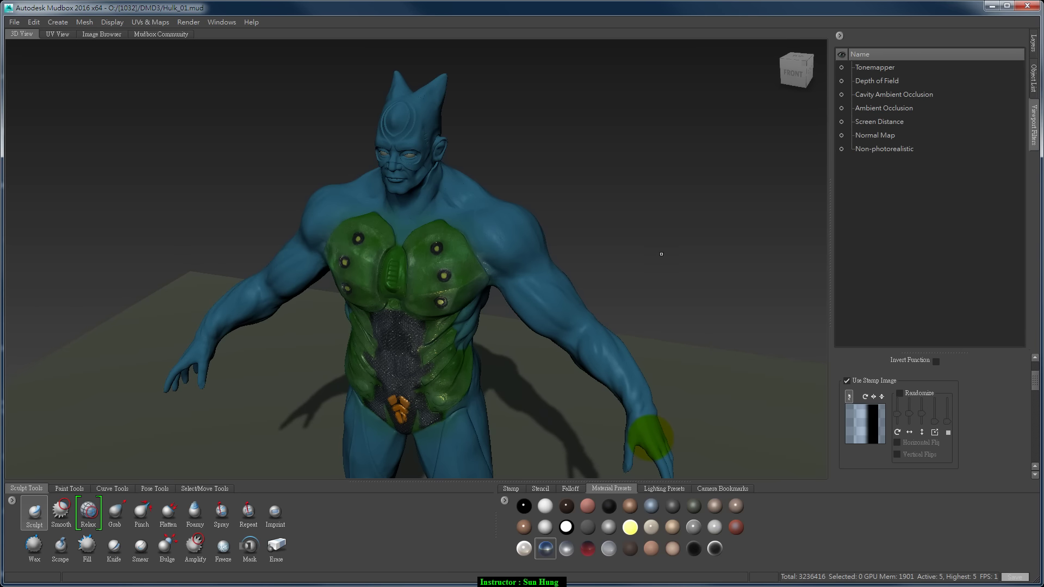
alt+drag(661, 254, 666, 247)
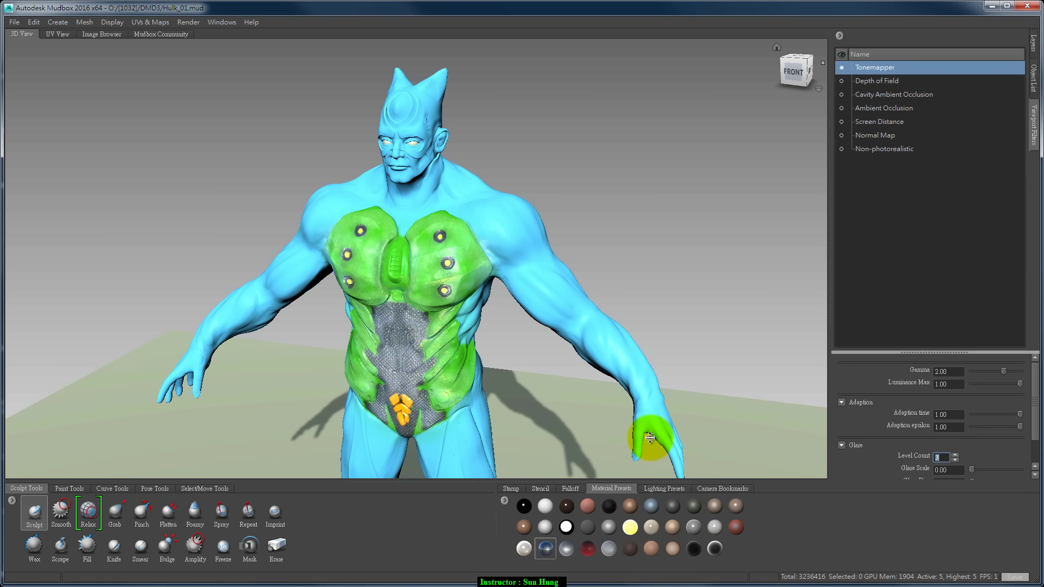
Expand the Tonemapper's settings area and set the filter's gamma to 1.10
drag(935, 352, 934, 274)
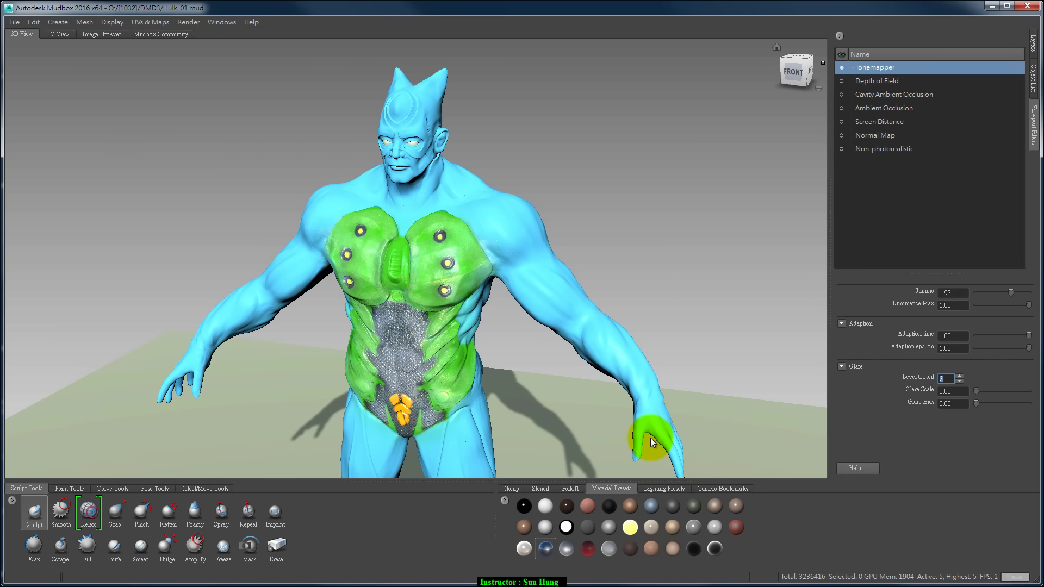
drag(1010, 292, 972, 292)
text(22)
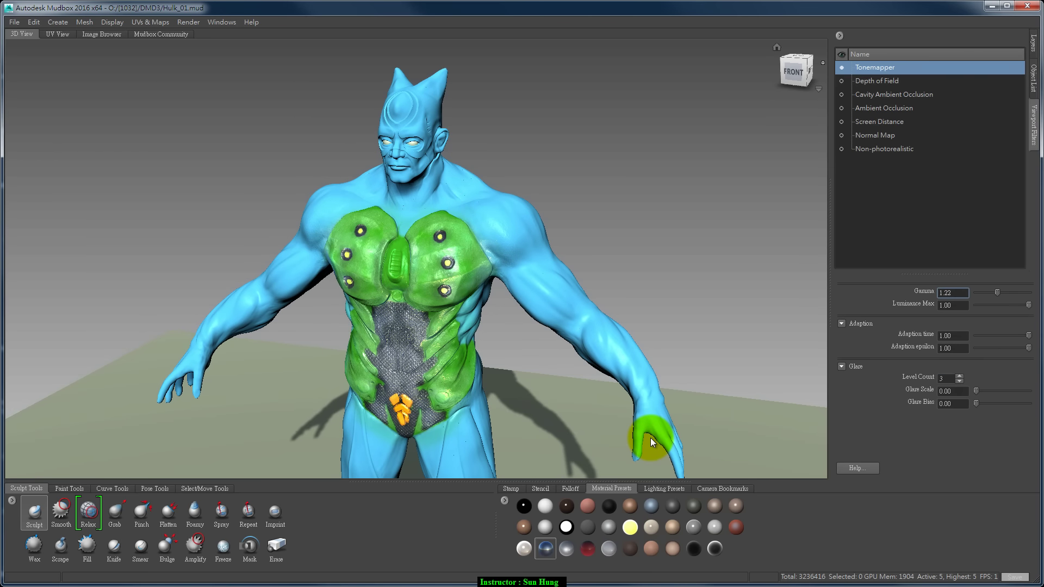
drag(1029, 305, 1029, 336)
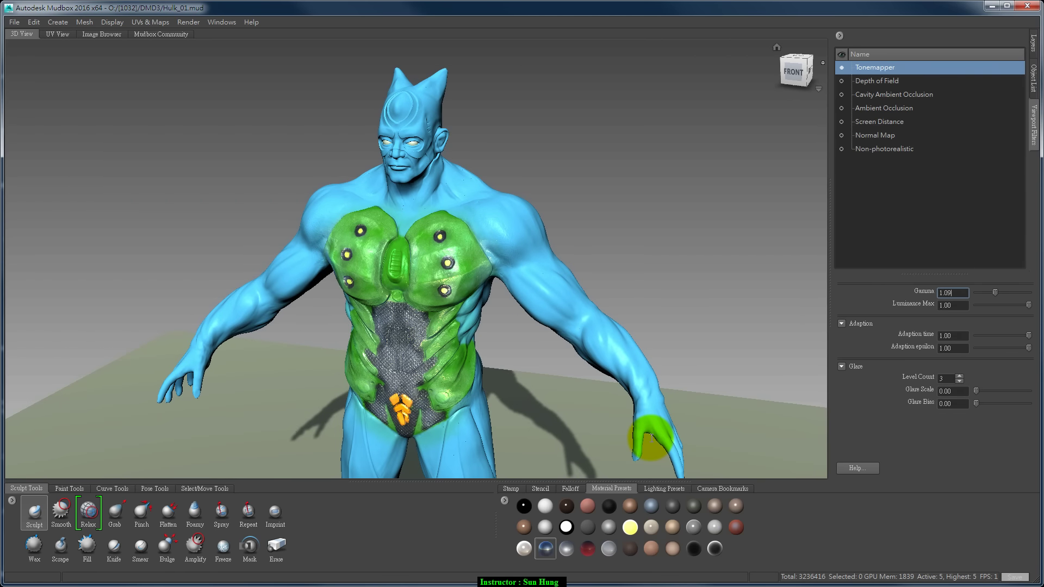
drag(952, 293, 944, 293)
text(10)
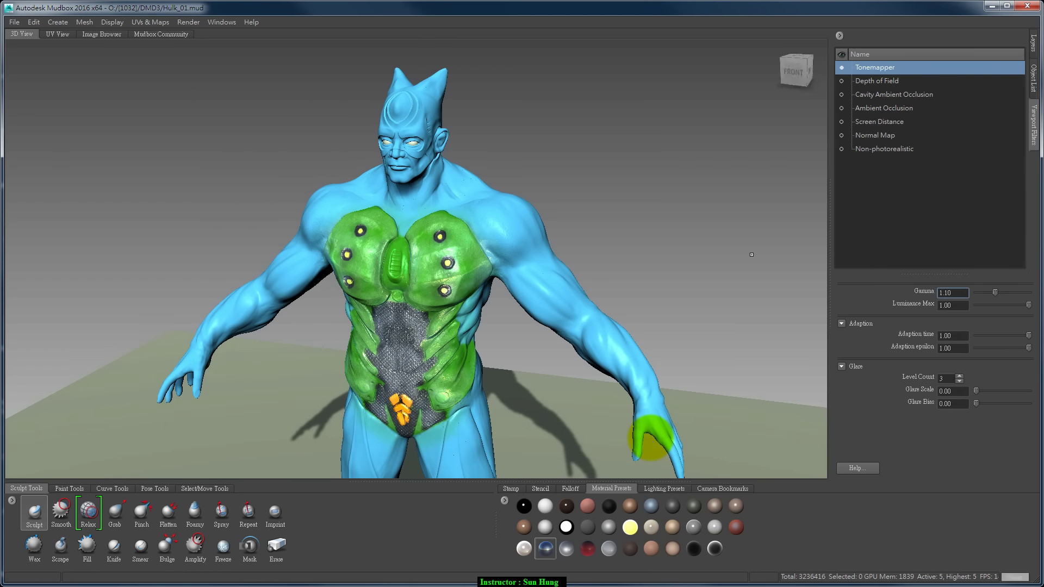
Enable the Cavity Ambient Occlusion viewport filter and display its settings
alt+drag(528, 222, 672, 372)
alt+drag(651, 438, 650, 439)
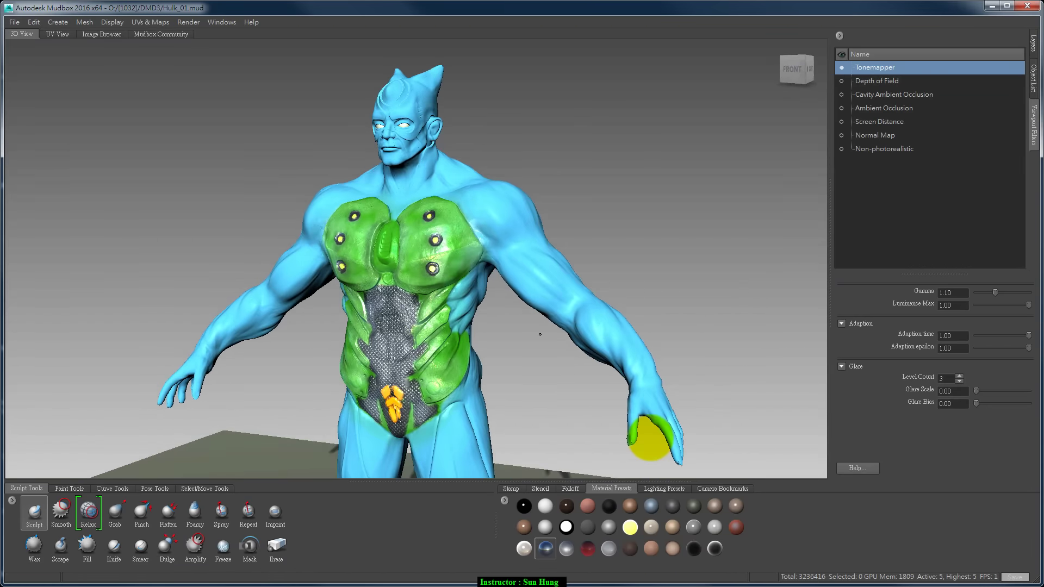
alt+drag(540, 335, 585, 354)
mouse_move(521, 224)
alt+mouse_down()
mouse_move(452, 191)
mouse_move(467, 224)
alt+mouse_up()
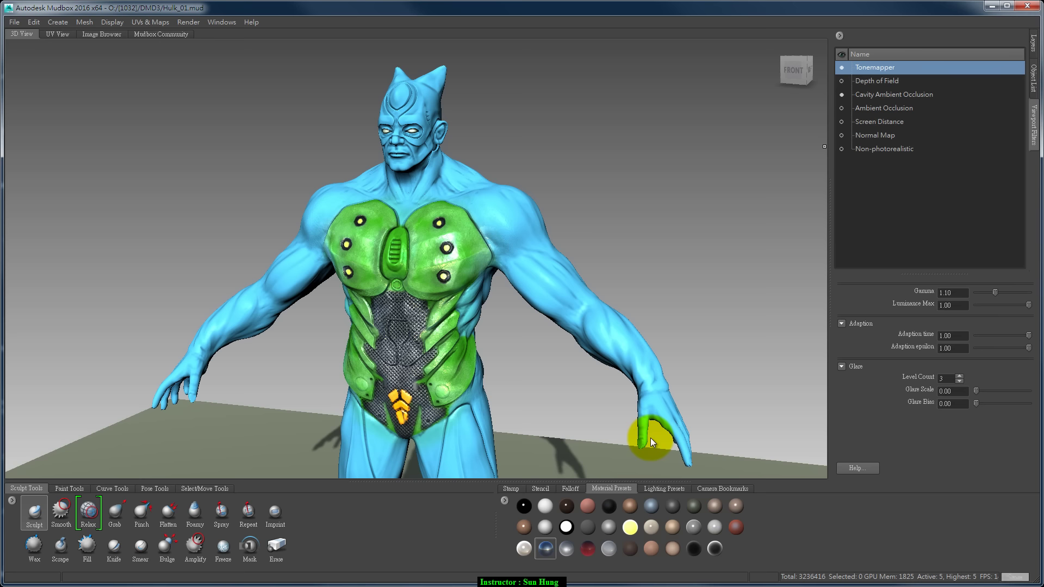
key(Down)
key(Down)
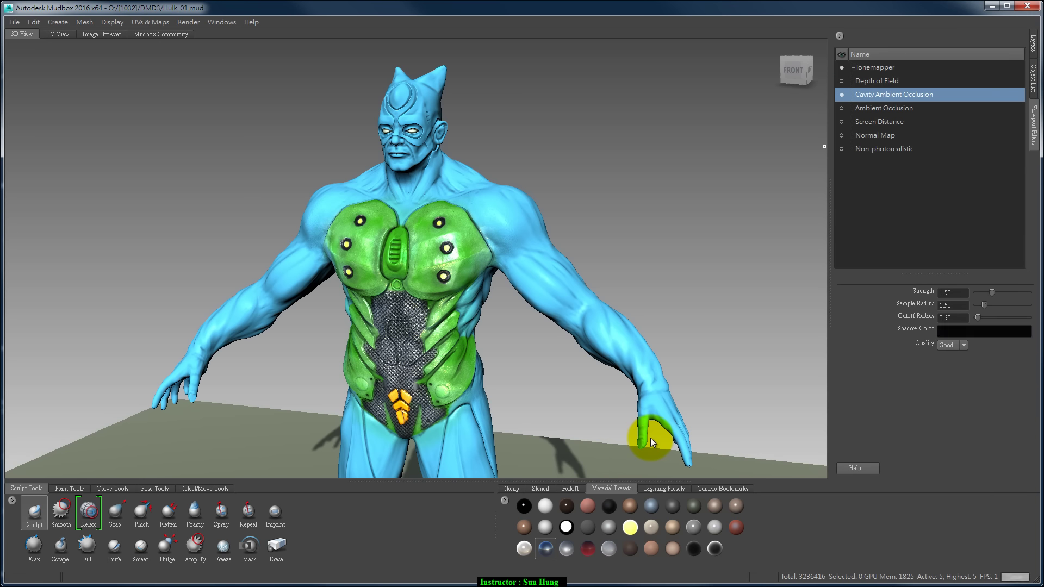
Set the Cavity Ambient Occlusion strength to 0.47, and enable the Ambient Occlusion filter with its settings displayed
text(0.98)
key(Return)
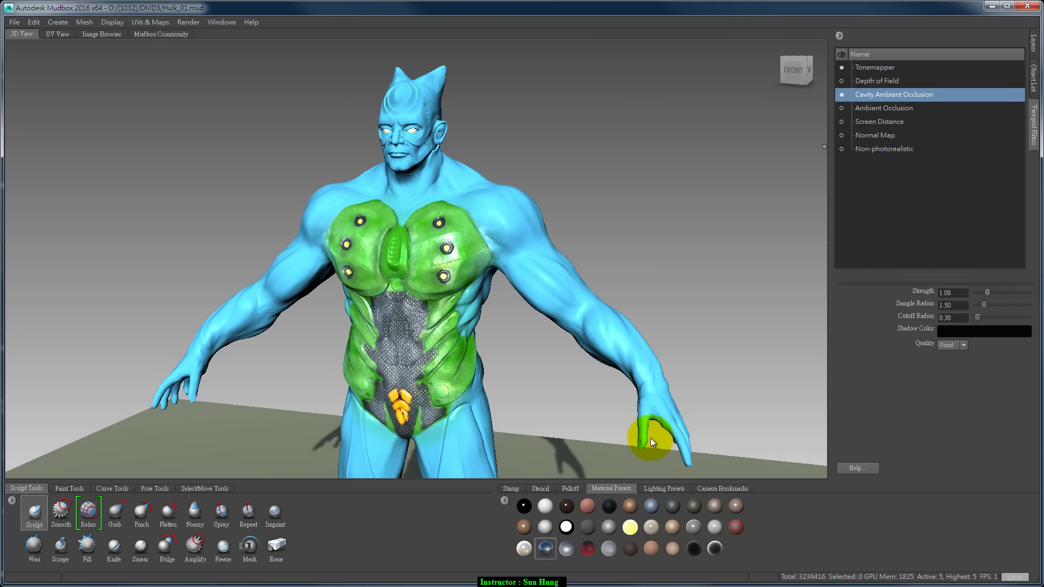
text(0.51)
key(Return)
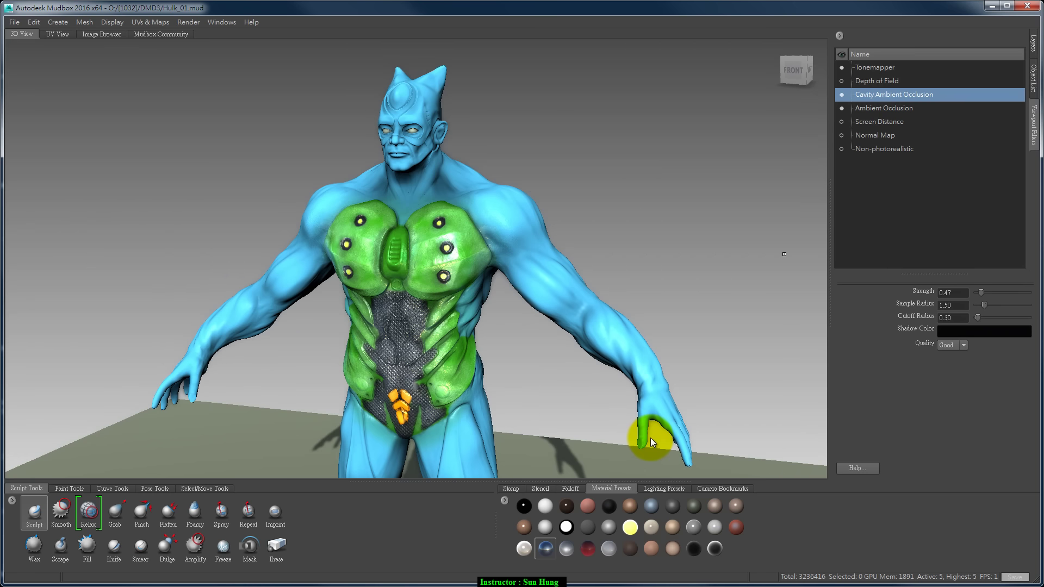
key(Down)
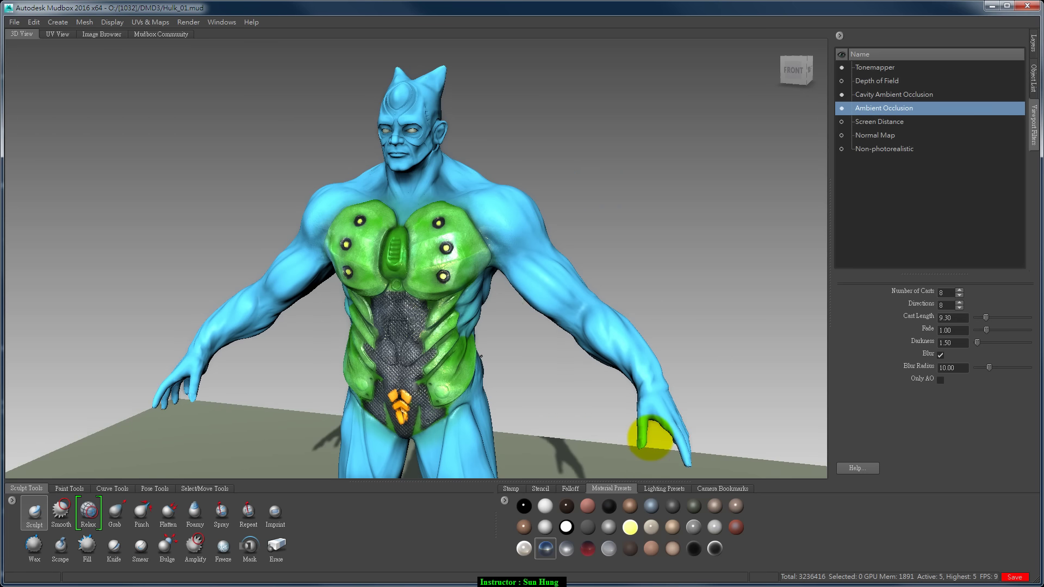
mouse_move(651, 439)
alt+mouse_down()
mouse_move(660, 436)
mouse_move(651, 439)
alt+mouse_up()
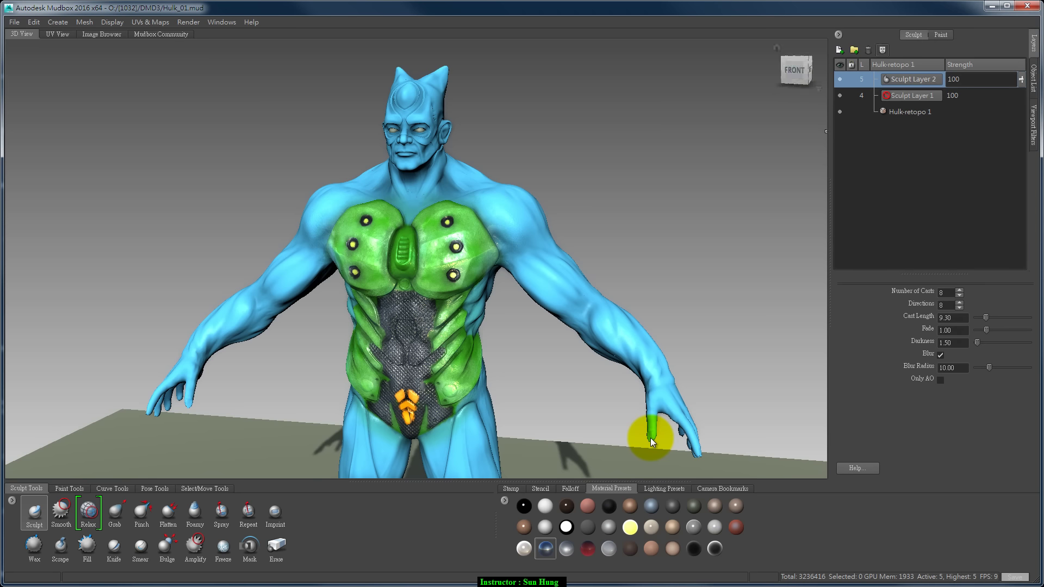
Hide all of Hulk-retopo 1's paint channels, from Diffuse to Reflection Mask, and apply the red material preset
click(941, 34)
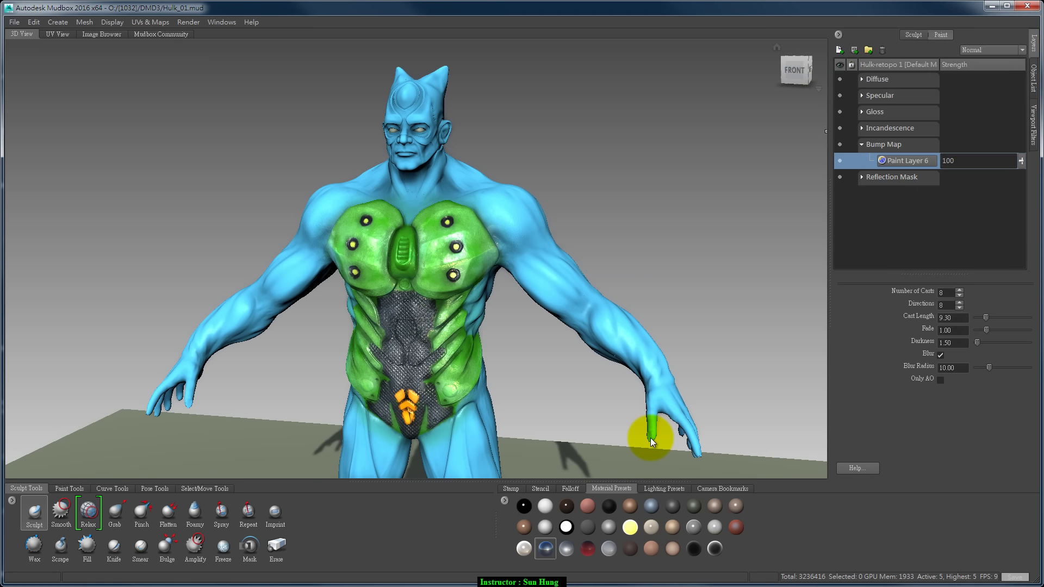
click(839, 78)
click(840, 95)
click(839, 112)
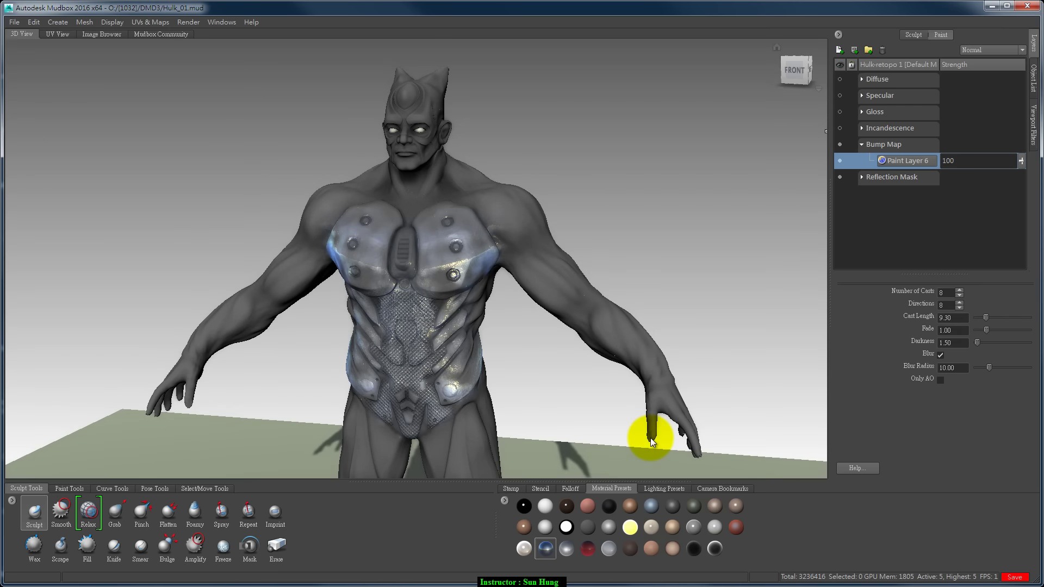
click(840, 144)
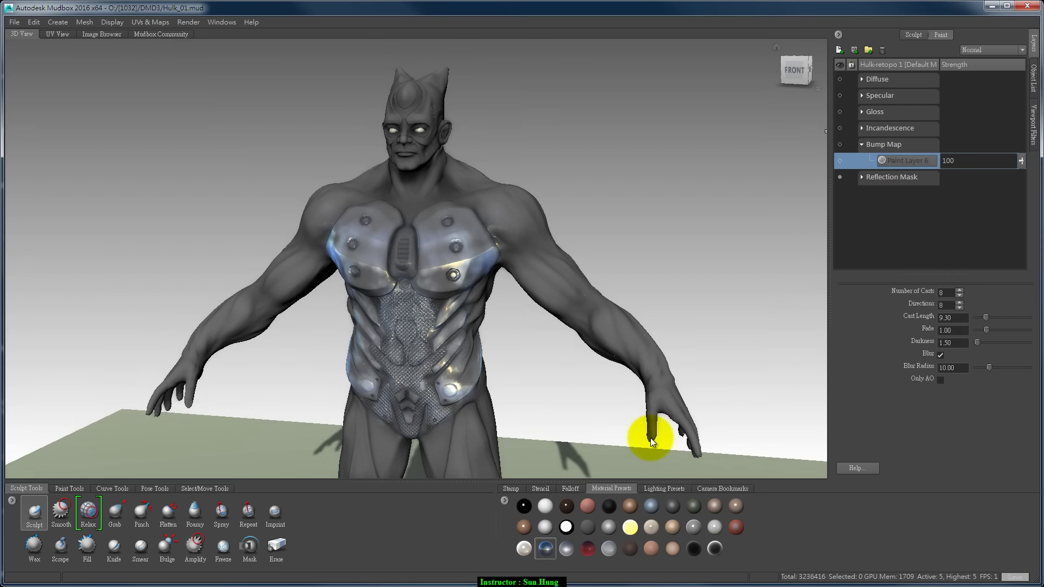
click(840, 177)
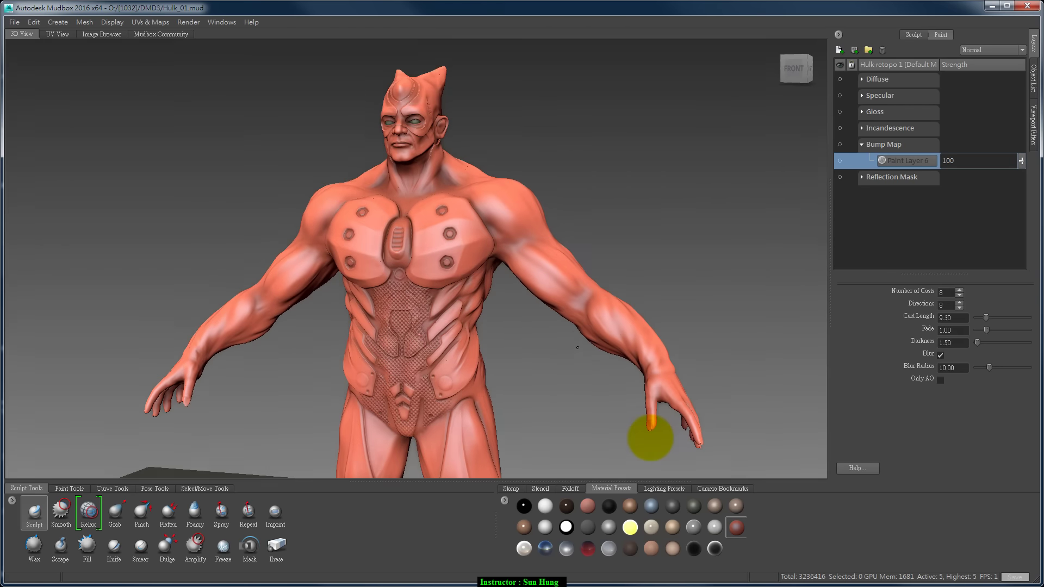
alt+drag(578, 347, 573, 351)
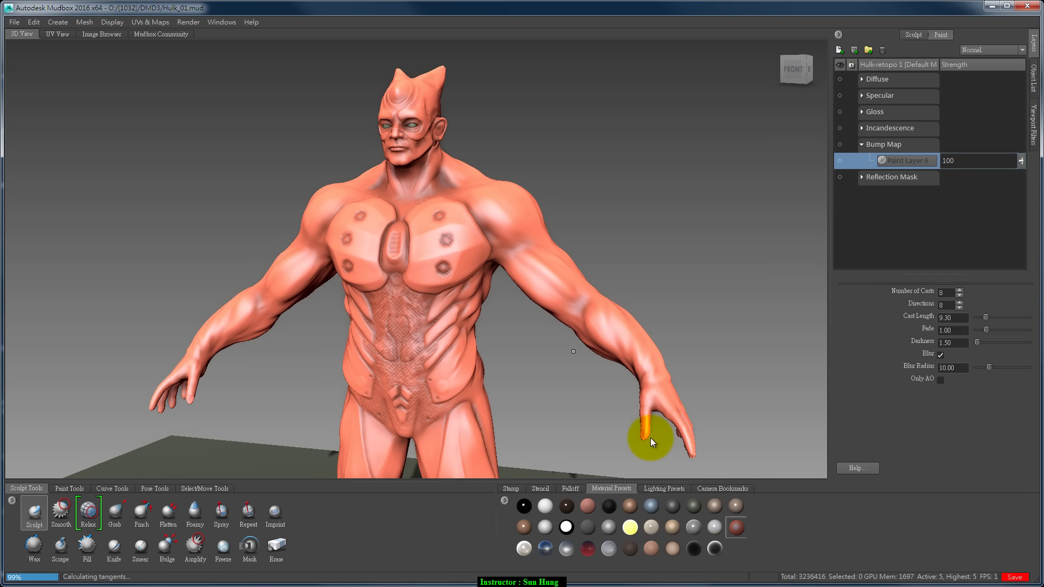
Step the Hulk-retopo 1 mesh down to subdivision level 0
key(Page_Down)
key(Page_Down)
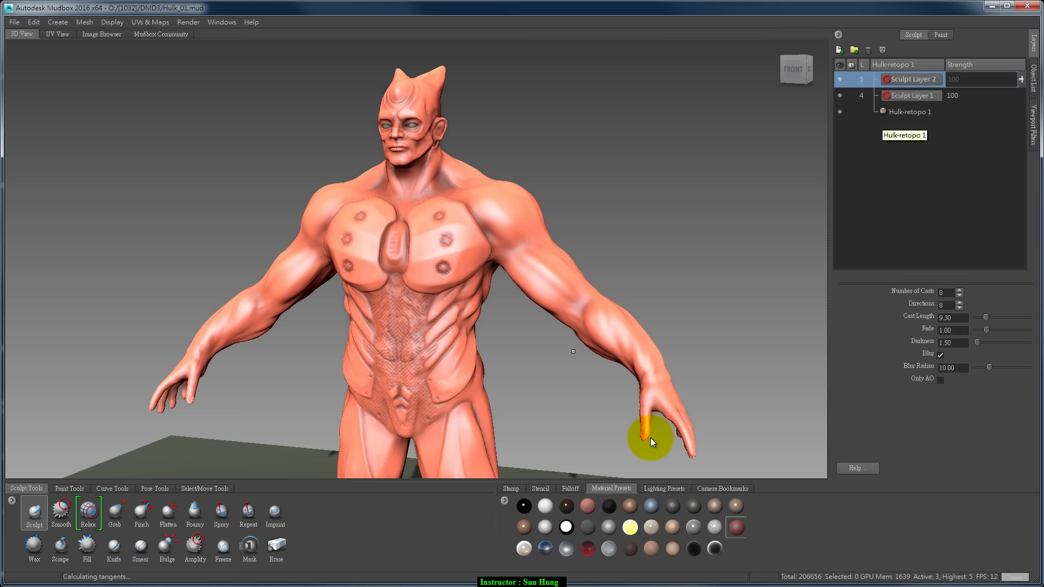
key(Page_Down)
key(Page_Down)
key(Page_Down)
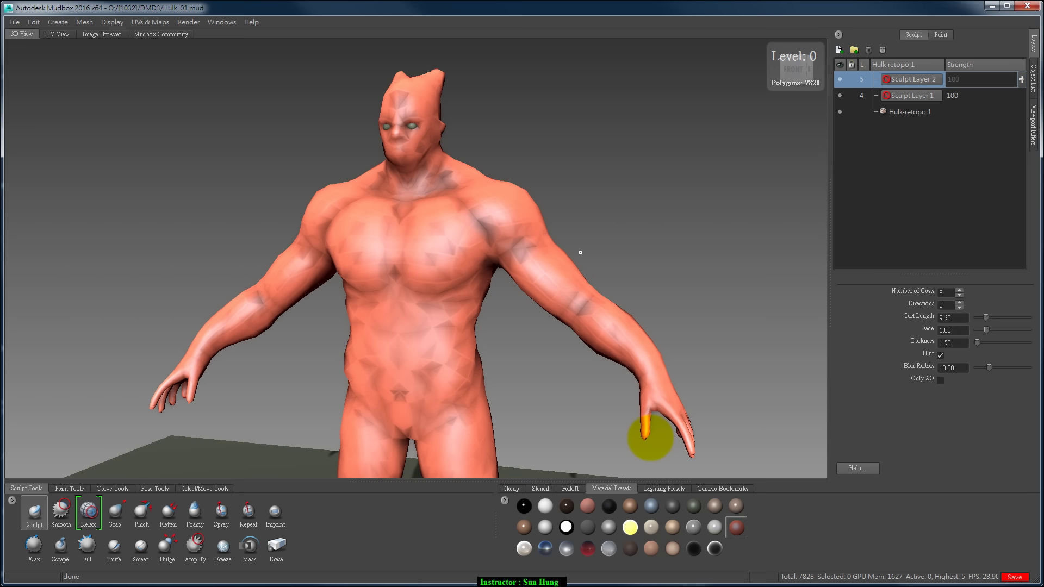
Display the wireframe over the level 0 mesh and check the available render output options
key(w)
alt+drag(566, 338, 660, 288)
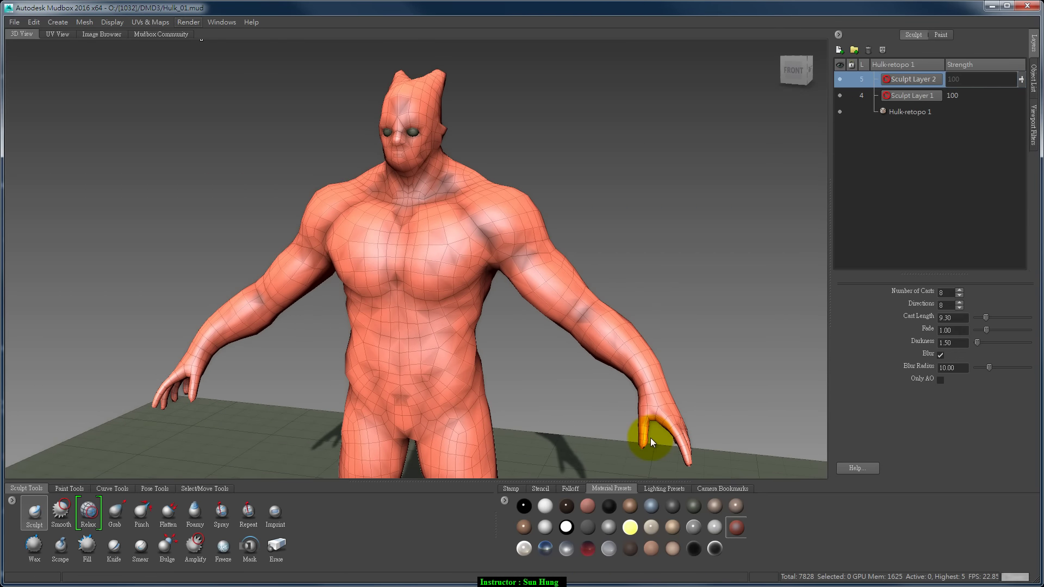
key(alt+r)
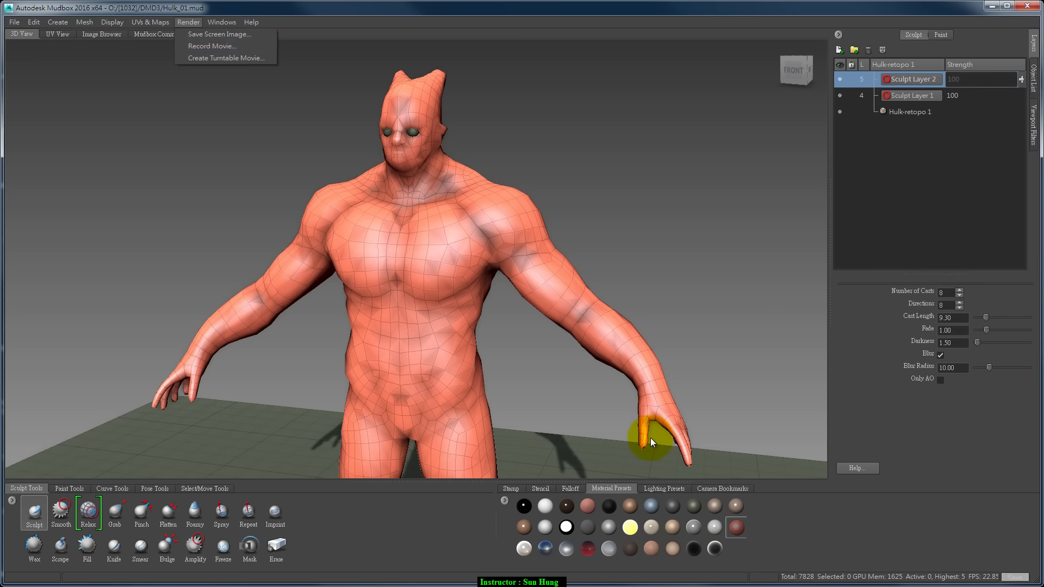
alt+drag(626, 256, 593, 240)
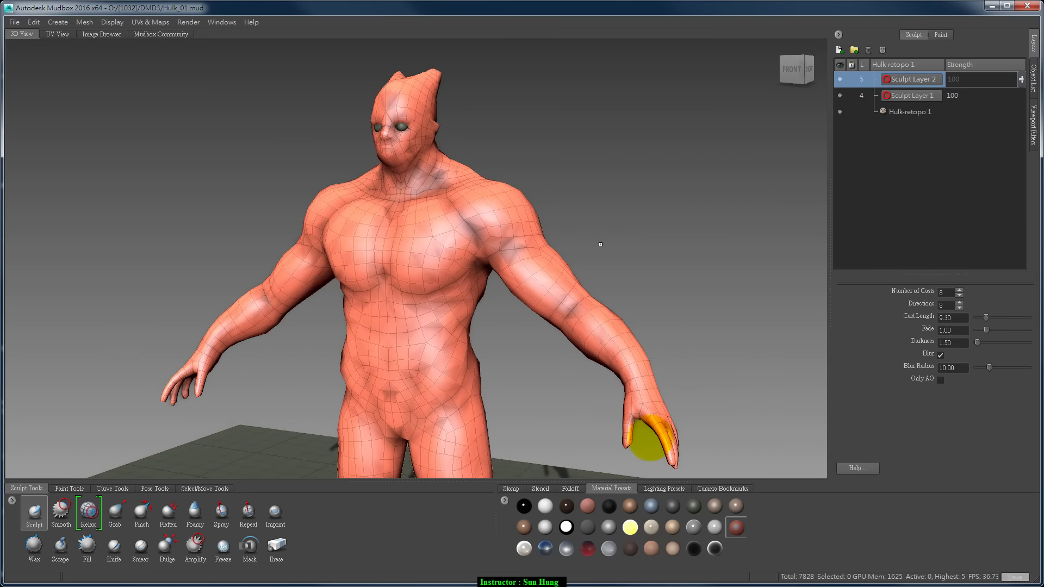
Step the wireframed mesh up through its subdivision levels to level 5
key(Page_Up)
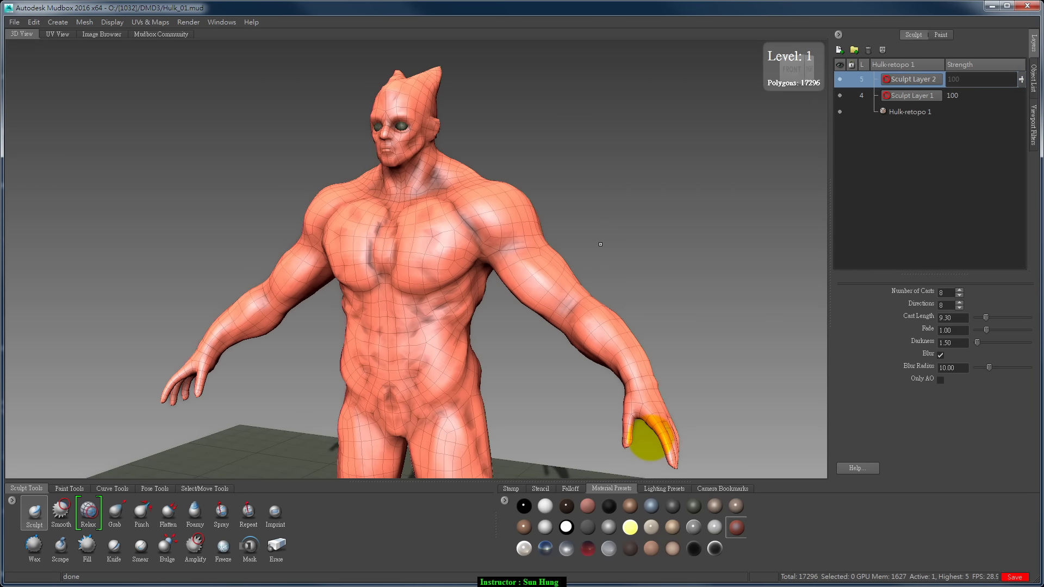
key(Page_Up)
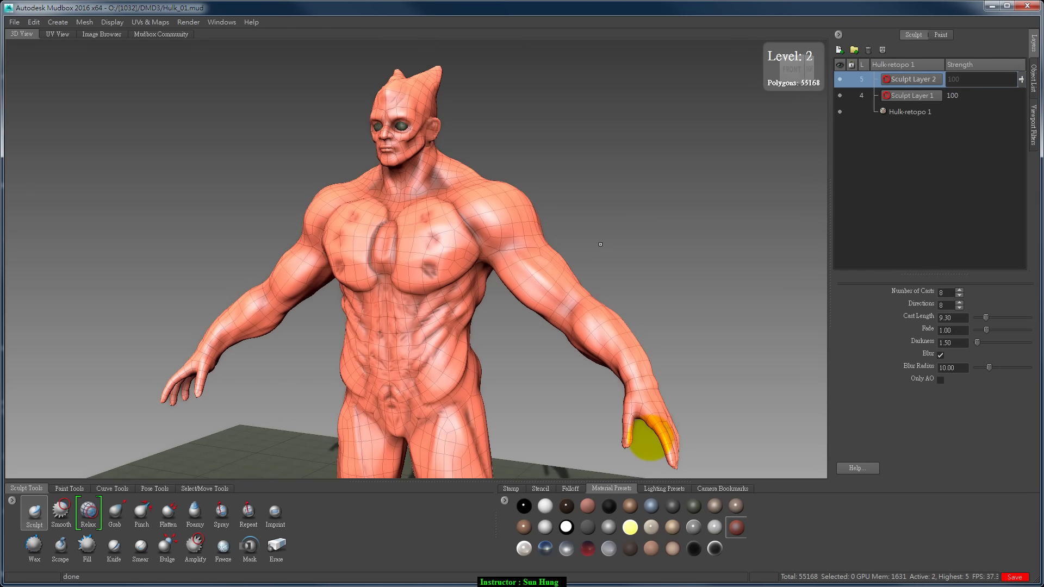
key(Page_Up)
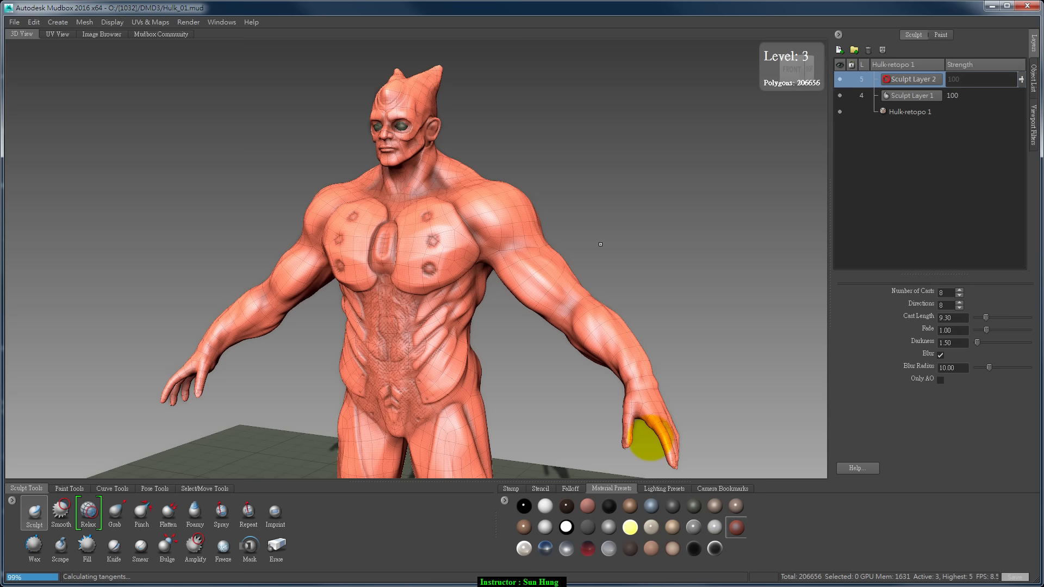
key(Page_Up)
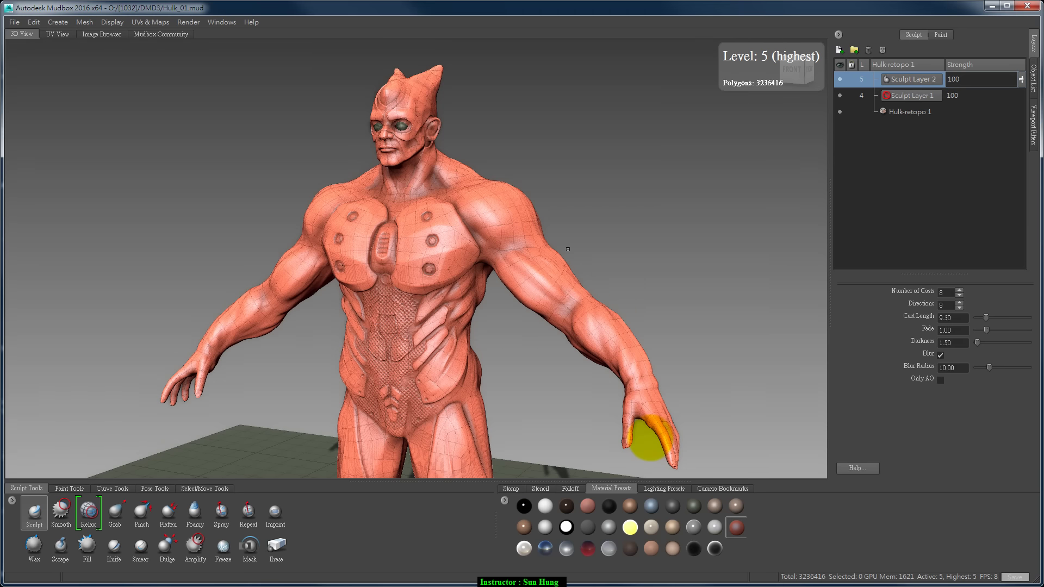
Compare the level 5 character without and with the wireframe, then view the full figure on the ground plane
key(shift+w)
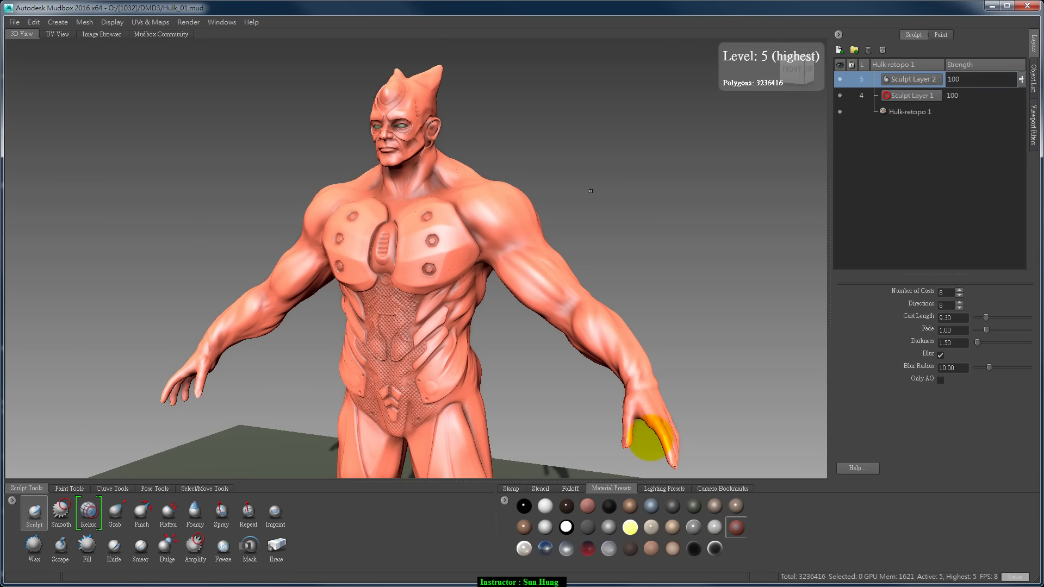
alt+drag(590, 191, 673, 296)
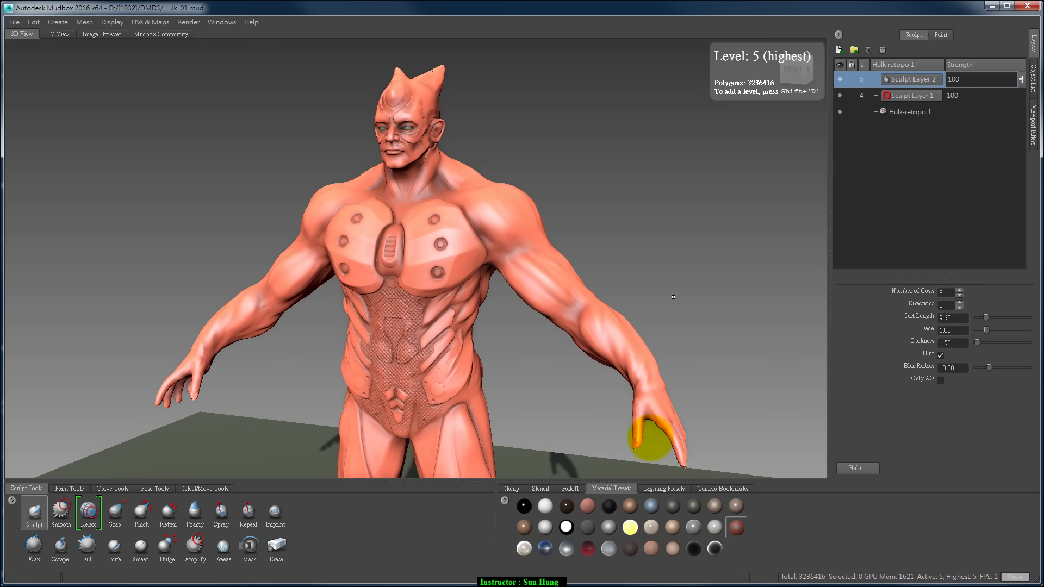
key(shift+w)
alt+drag(572, 254, 7, 274)
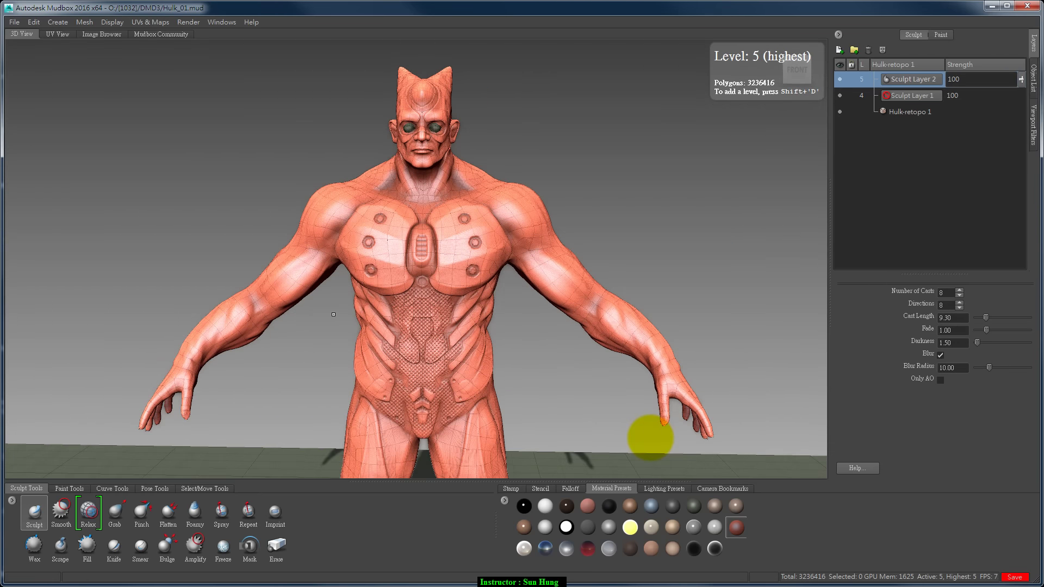
mouse_move(334, 315)
alt+right_down()
mouse_move(333, 425)
mouse_move(315, 27)
alt+right_up()
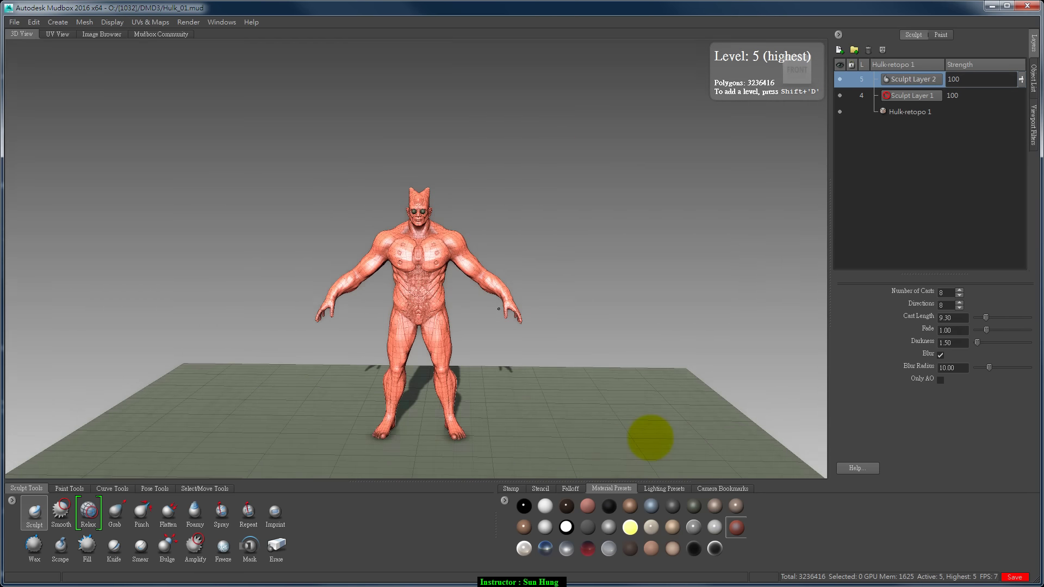
alt+middle_drag(496, 364, 498, 322)
alt+right_drag(499, 322, 503, 396)
alt+drag(503, 395, 22, 419)
key(f)
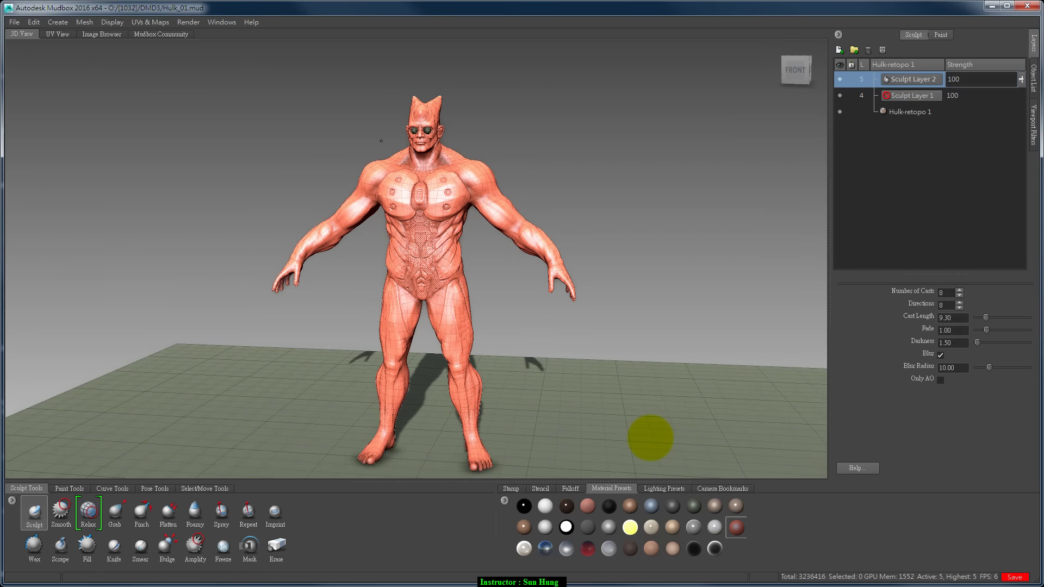
Hide the wireframe and examine the red character's abdomen armor, torso and head up close
alt+right_drag(381, 141, 571, 312)
alt+right_drag(587, 228, 561, 207)
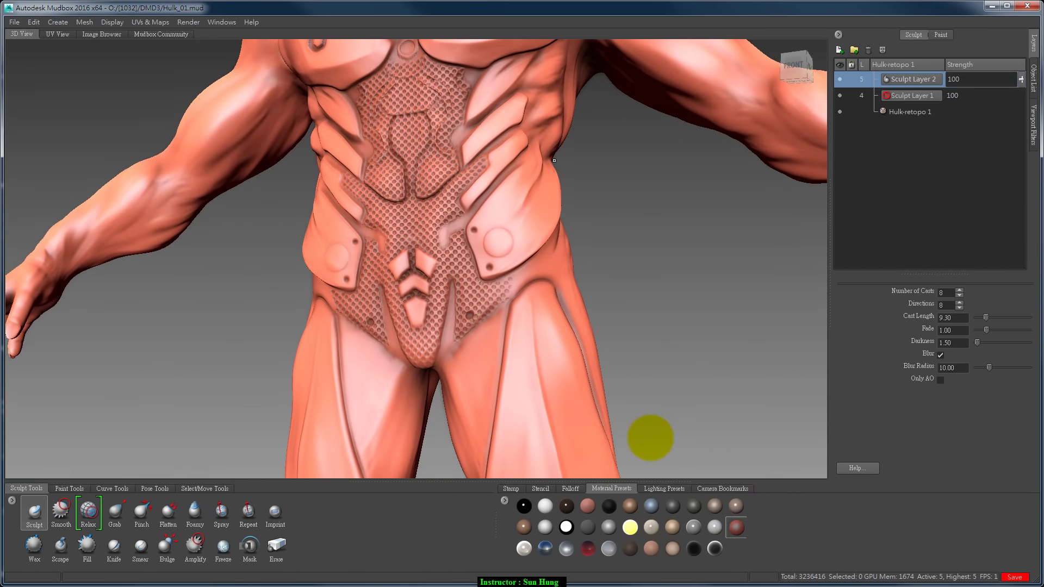
alt+drag(561, 207, 559, 186)
alt+middle_drag(558, 186, 523, 295)
alt+drag(522, 296, 666, 293)
alt+middle_drag(666, 293, 679, 228)
alt+drag(679, 229, 495, 256)
mouse_move(495, 257)
alt+right_down()
mouse_move(527, 315)
mouse_move(507, 299)
alt+right_up()
alt+drag(507, 299, 517, 274)
mouse_move(560, 326)
alt+mouse_down()
mouse_move(554, 276)
mouse_move(538, 291)
alt+mouse_up()
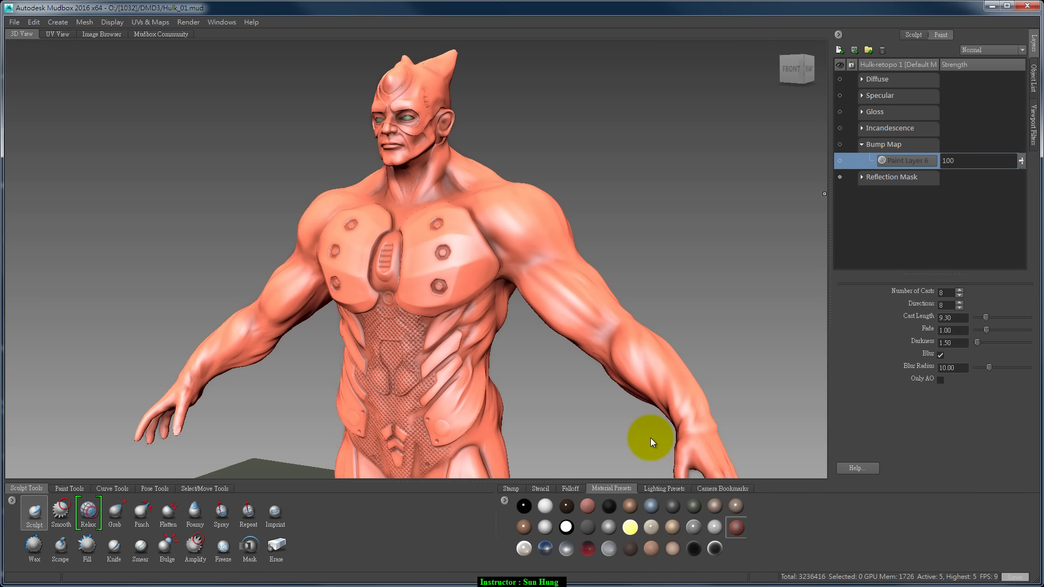
Show all of the character's paint channels again and select the Diffuse channel's Armor layer with its mask expanded
key(ctrl+s)
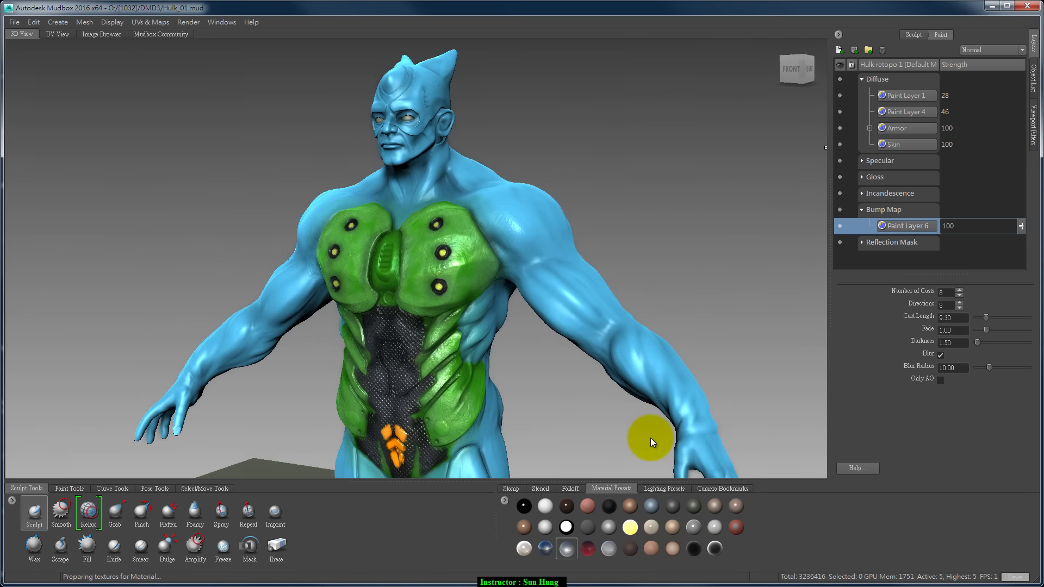
key(ctrl+z)
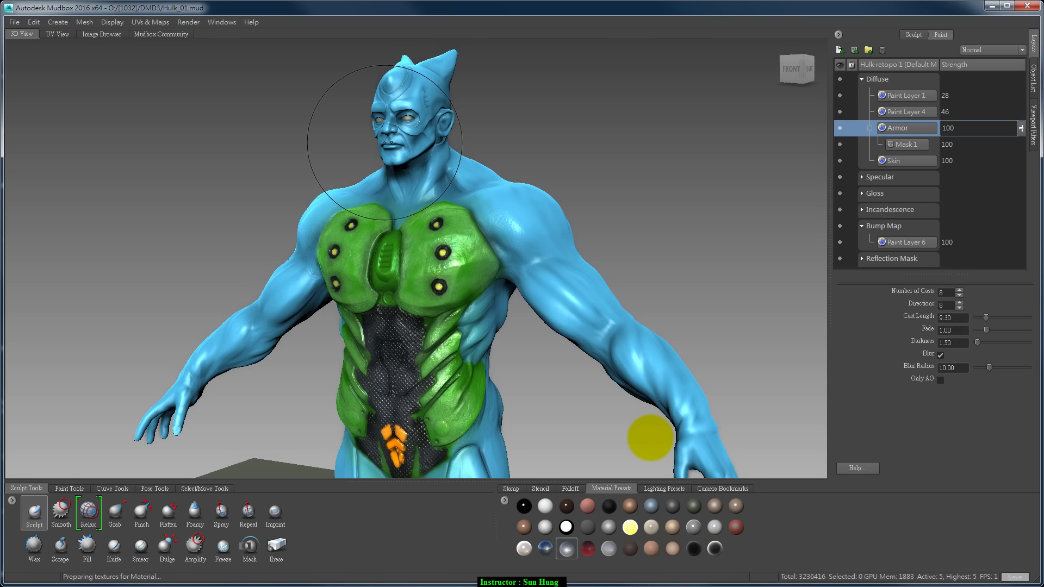
click(188, 21)
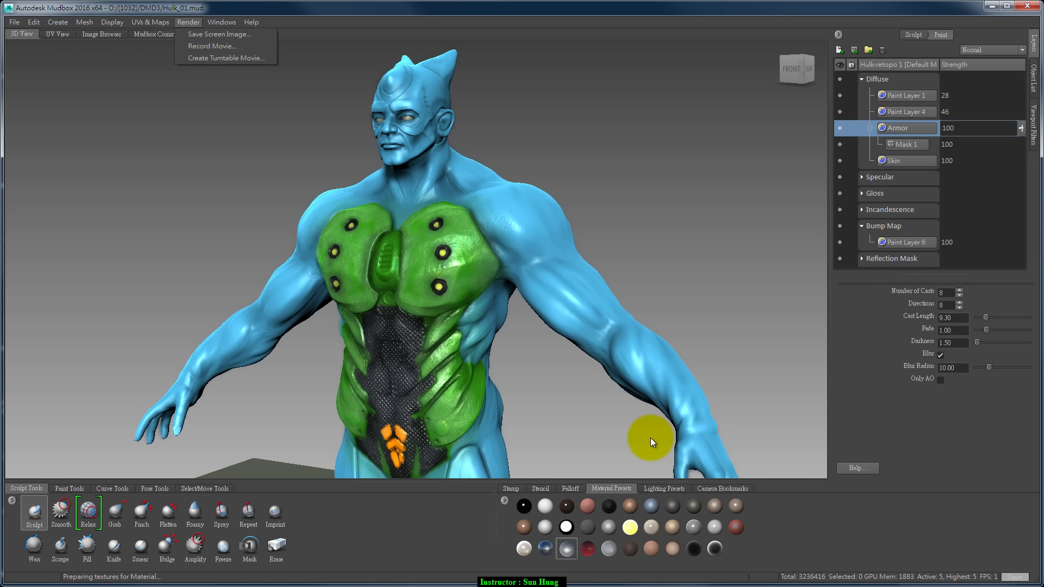
click(651, 438)
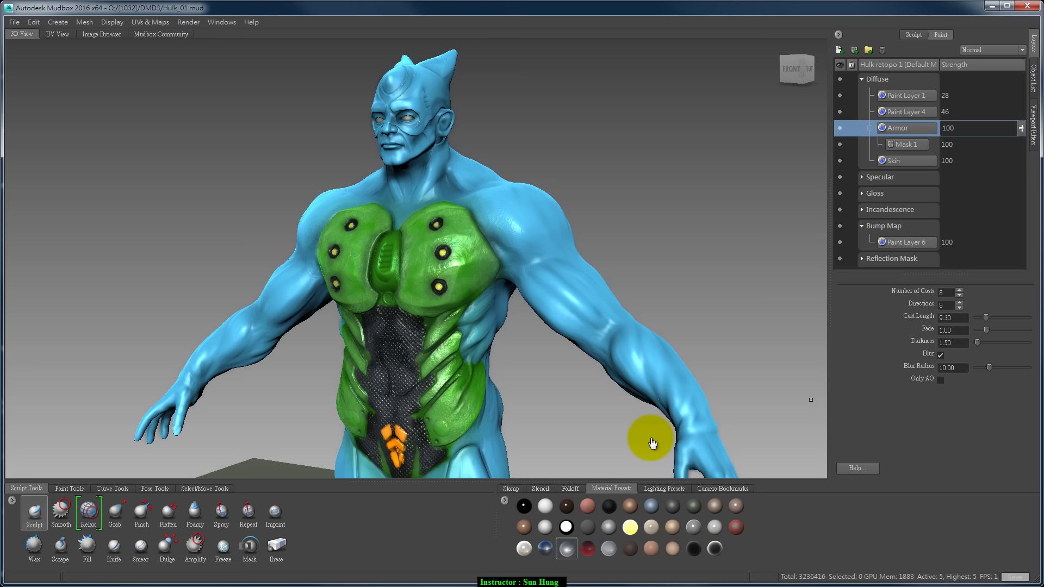